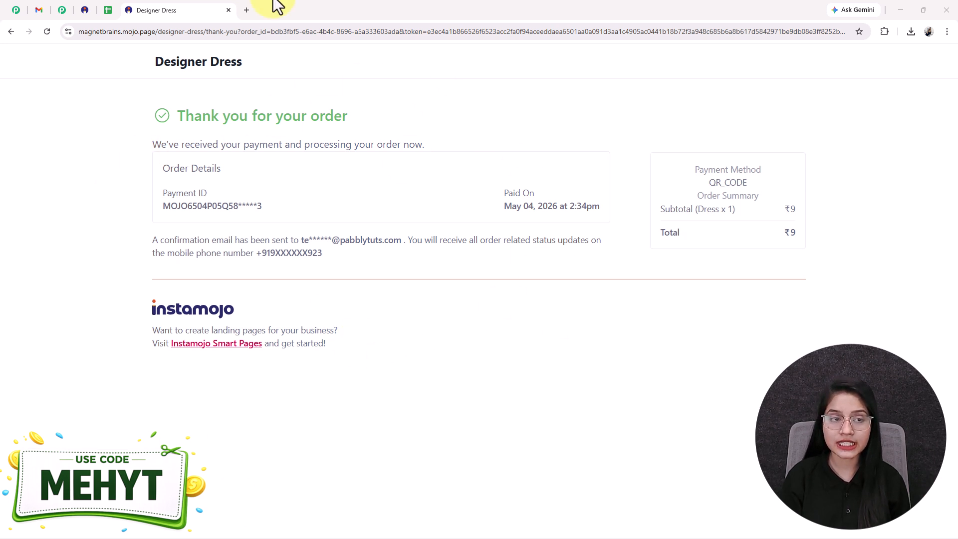
- Review the payment confirmation email, the payment leads spreadsheet, the finished automation workflow, the Pabbly Connect homepage and the Designer Dress payment pages
{"action": "left_click", "coordinate": [39, 10]}
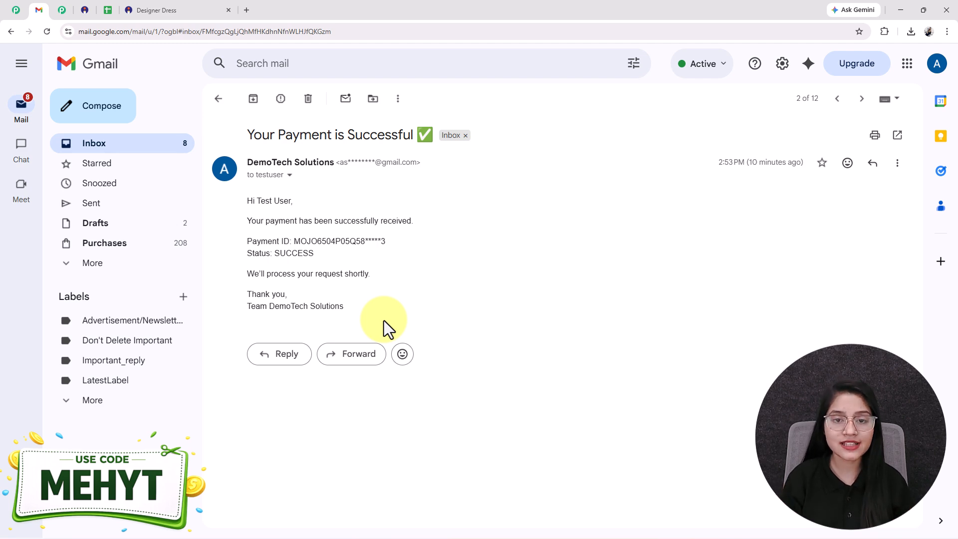
{"action": "left_click", "coordinate": [107, 11]}
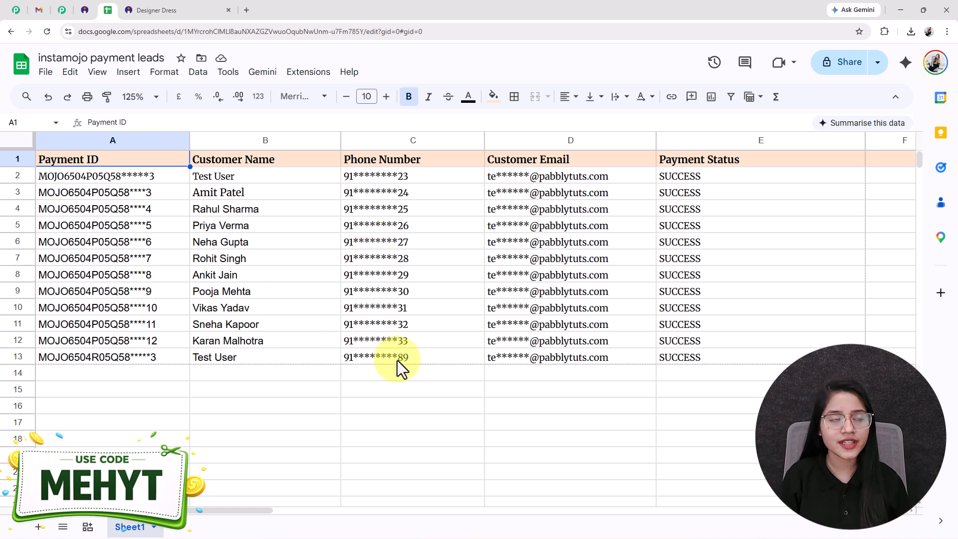
{"action": "left_click", "coordinate": [72, 9]}
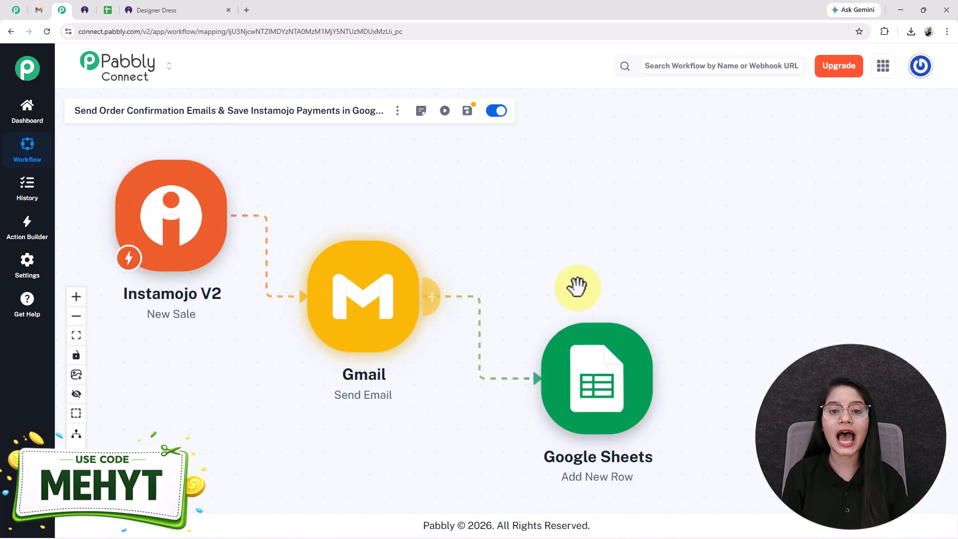
{"action": "left_click", "coordinate": [15, 10]}
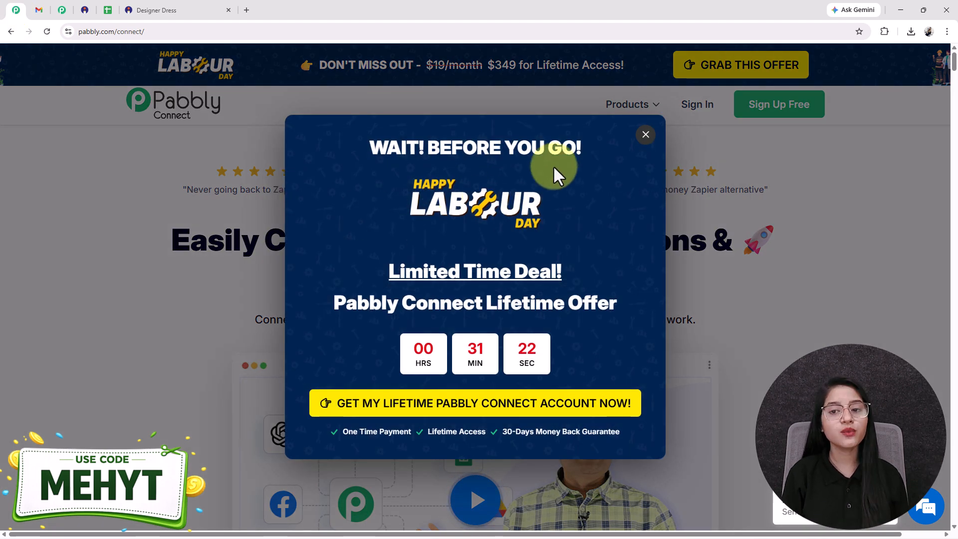
{"action": "left_click", "coordinate": [646, 136]}
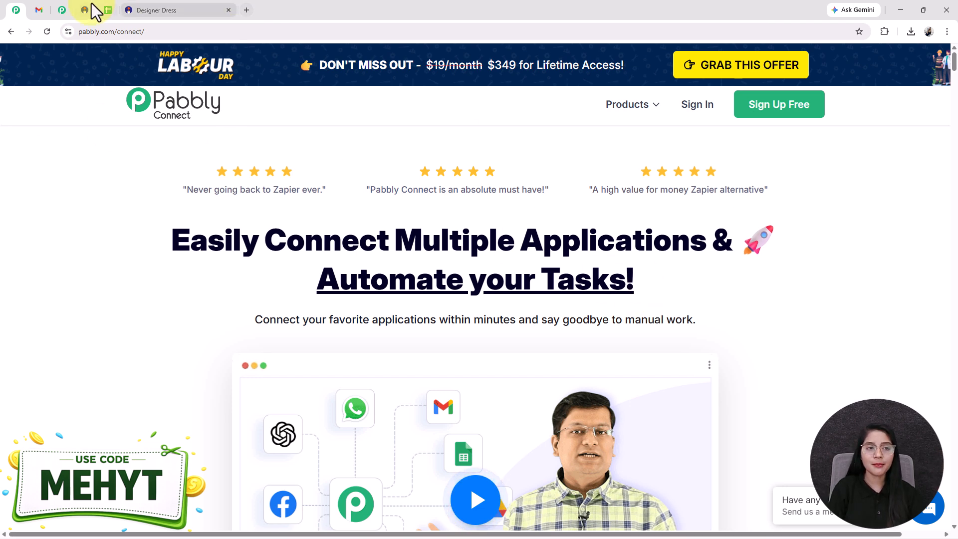
{"action": "left_click", "coordinate": [69, 10]}
{"action": "left_click", "coordinate": [84, 10]}
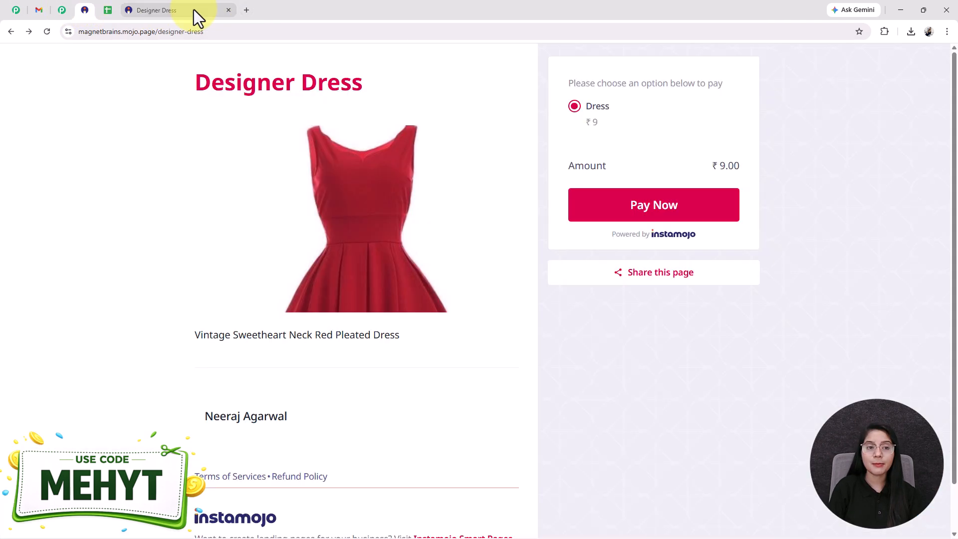
{"action": "left_click", "coordinate": [194, 10]}
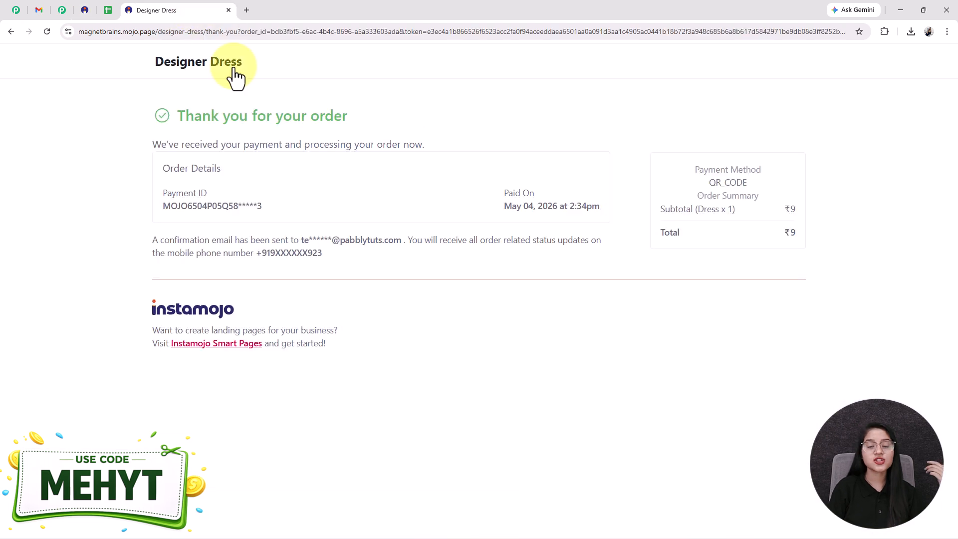
{"action": "left_click", "coordinate": [40, 11]}
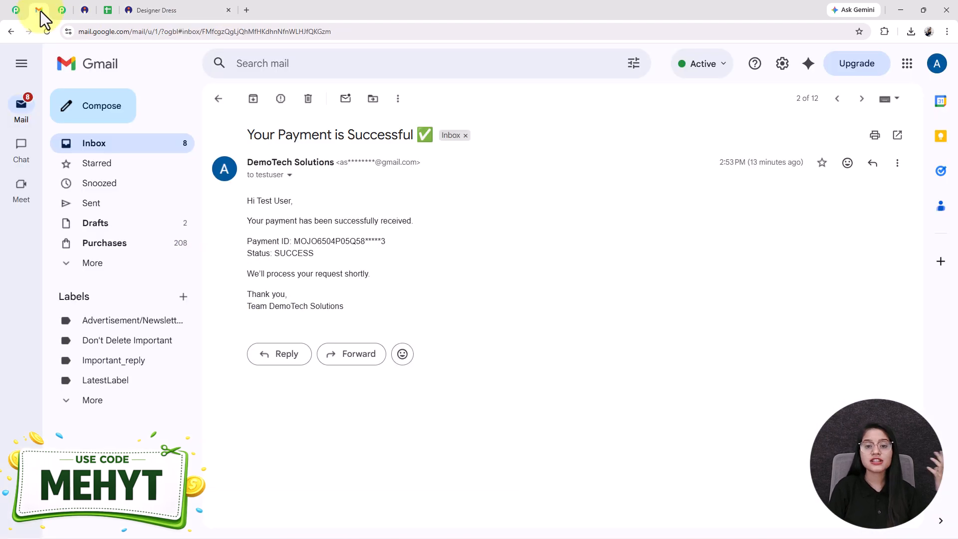
{"action": "left_click", "coordinate": [111, 16]}
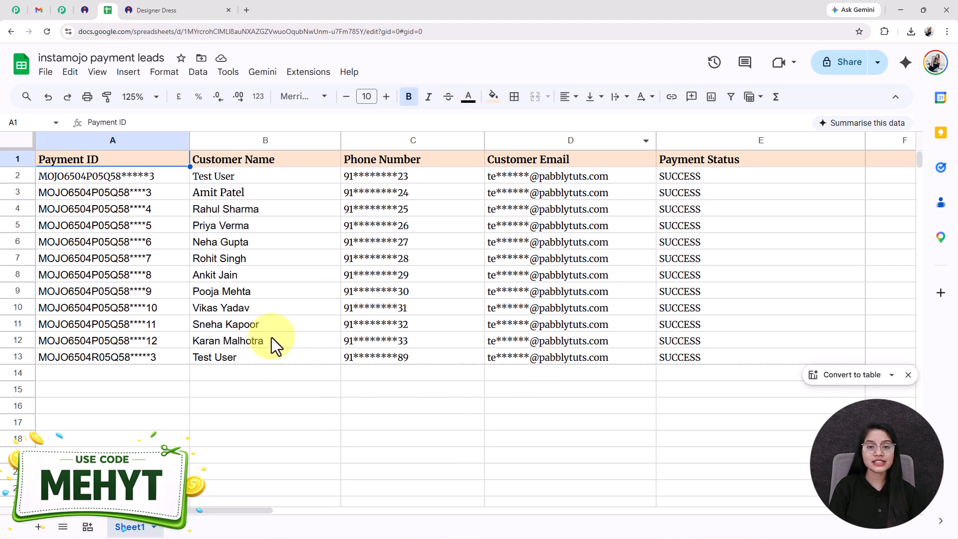
{"action": "left_click", "coordinate": [62, 10]}
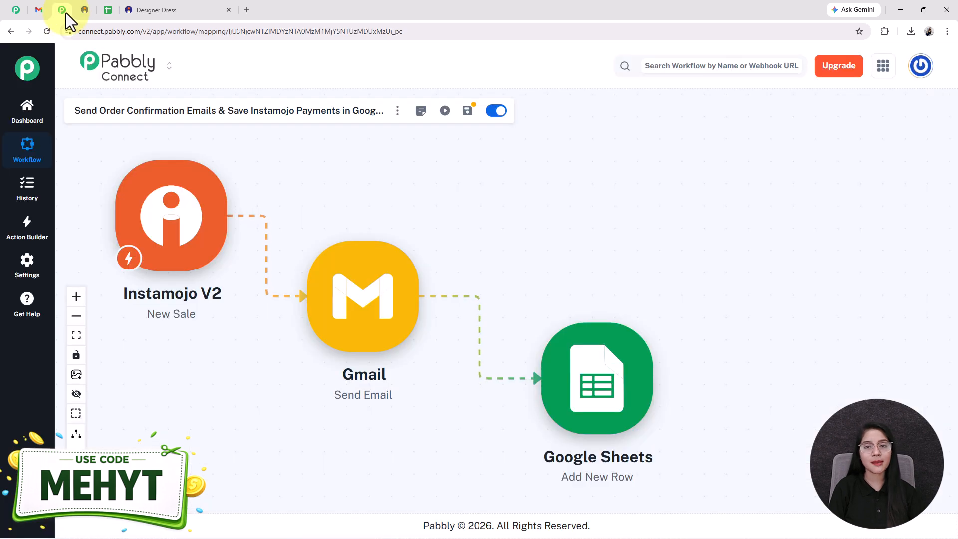
- Open the Pabbly Connect website at pabbly.com/connect in a new browser tab and dismiss the promotional offer popup
{"action": "left_click", "coordinate": [247, 10]}
{"action": "type", "text": "pabbly.com/chatflow"}
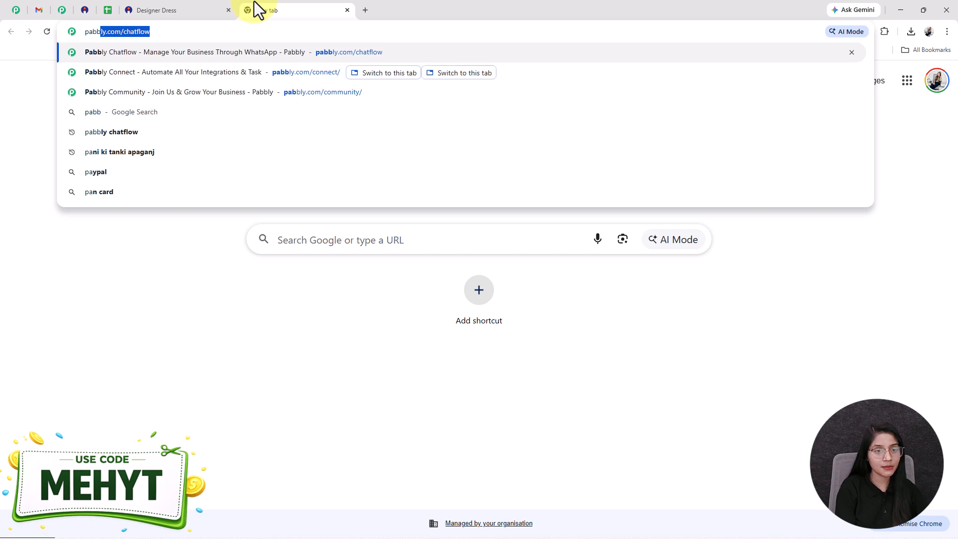
{"action": "key", "text": "Down"}
{"action": "key", "text": "Return"}
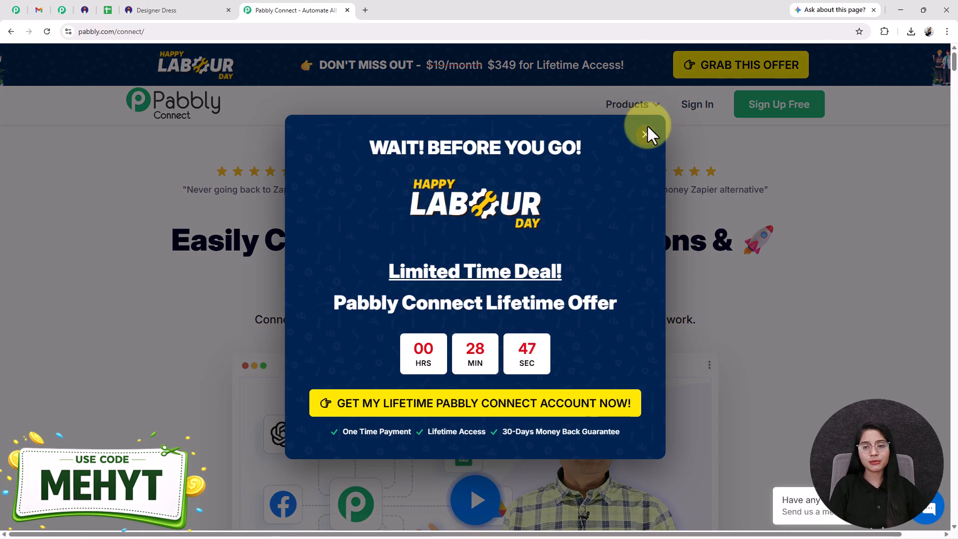
{"action": "left_click", "coordinate": [646, 134]}
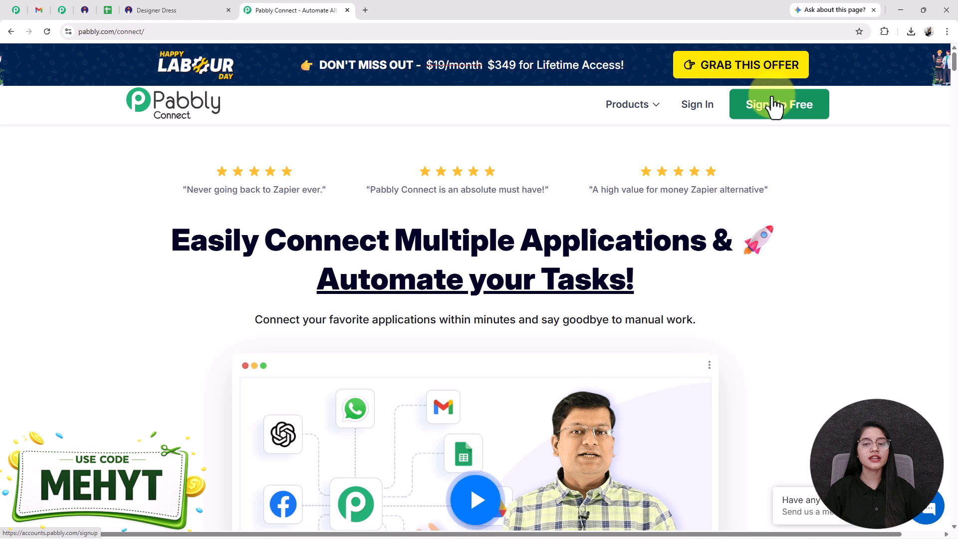
- Sign in to Pabbly and open the Pabbly Connect dashboard from the list of all apps
{"action": "left_click", "coordinate": [696, 108]}
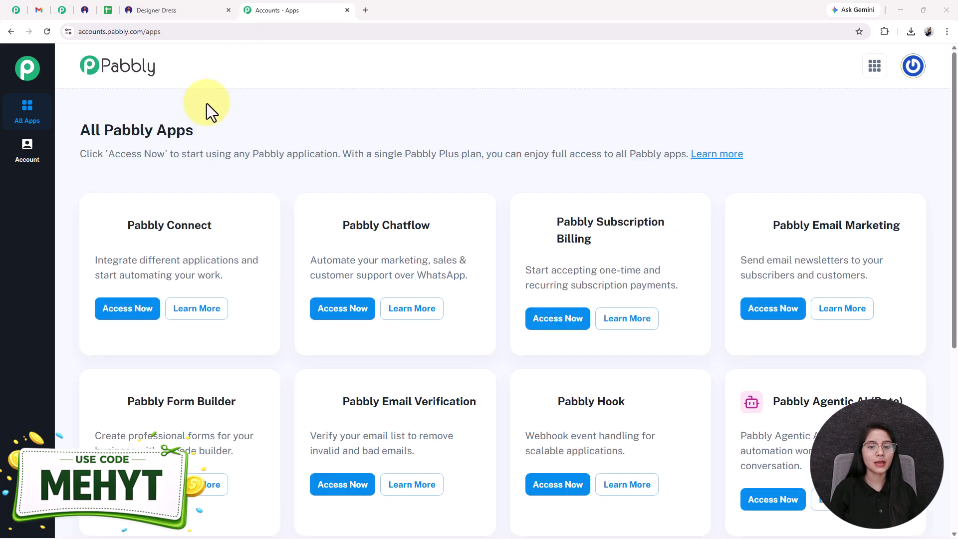
{"action": "left_click_drag", "start_coordinate": [131, 225], "coordinate": [241, 228]}
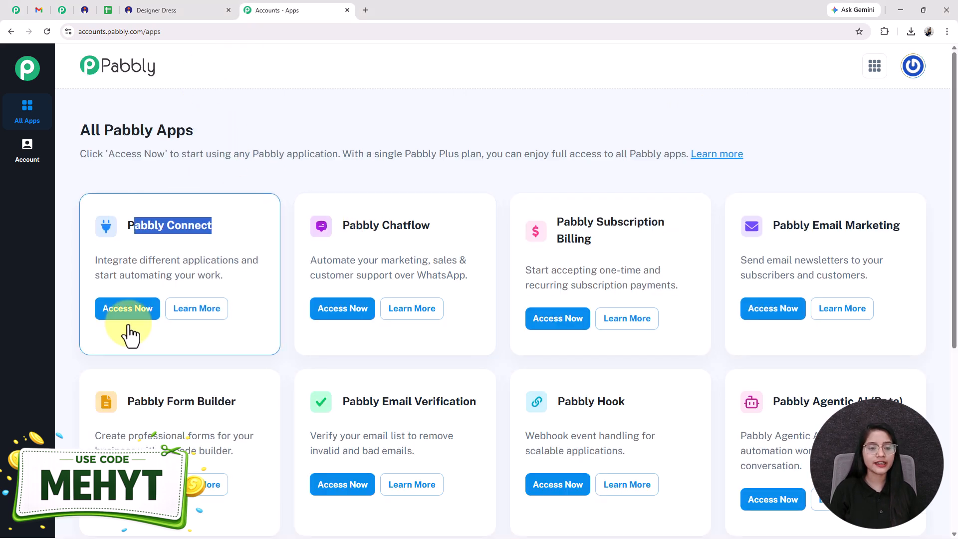
{"action": "left_click", "coordinate": [117, 312]}
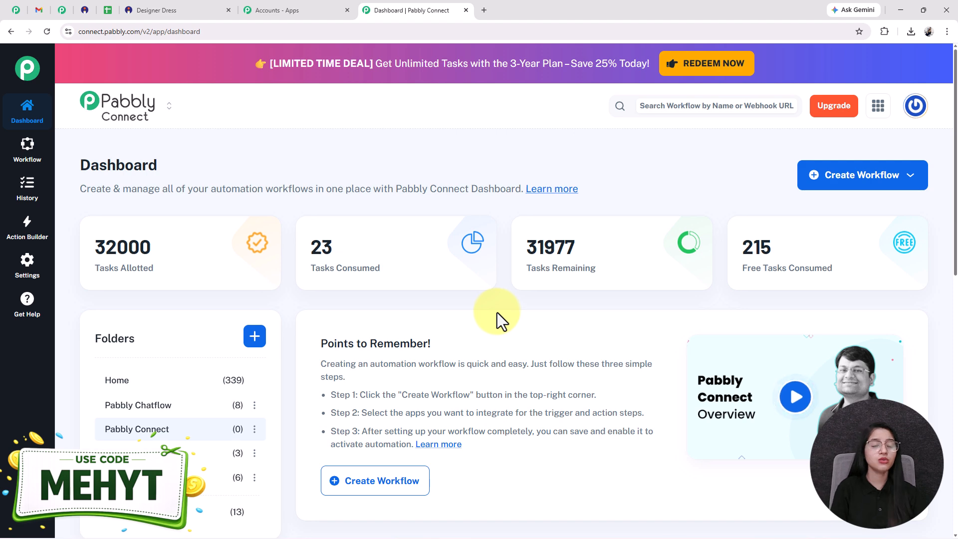
{"action": "left_click", "coordinate": [62, 10]}
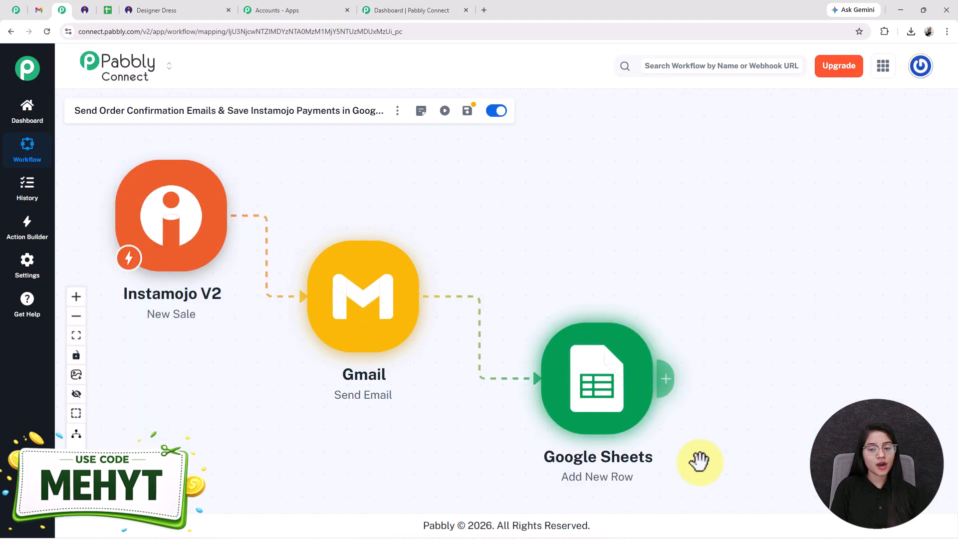
{"action": "left_click", "coordinate": [107, 10]}
{"action": "left_click", "coordinate": [160, 11]}
{"action": "left_click", "coordinate": [45, 11]}
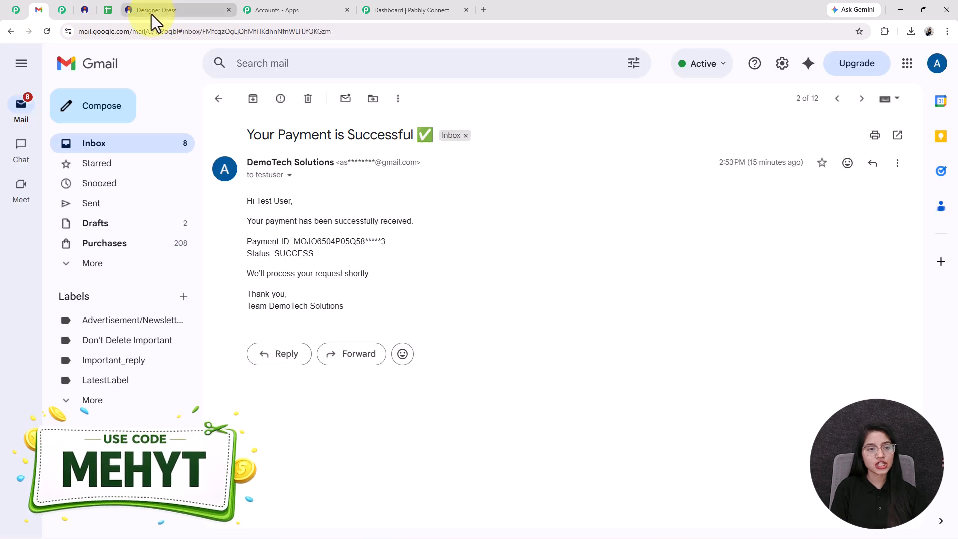
{"action": "left_click", "coordinate": [21, 12]}
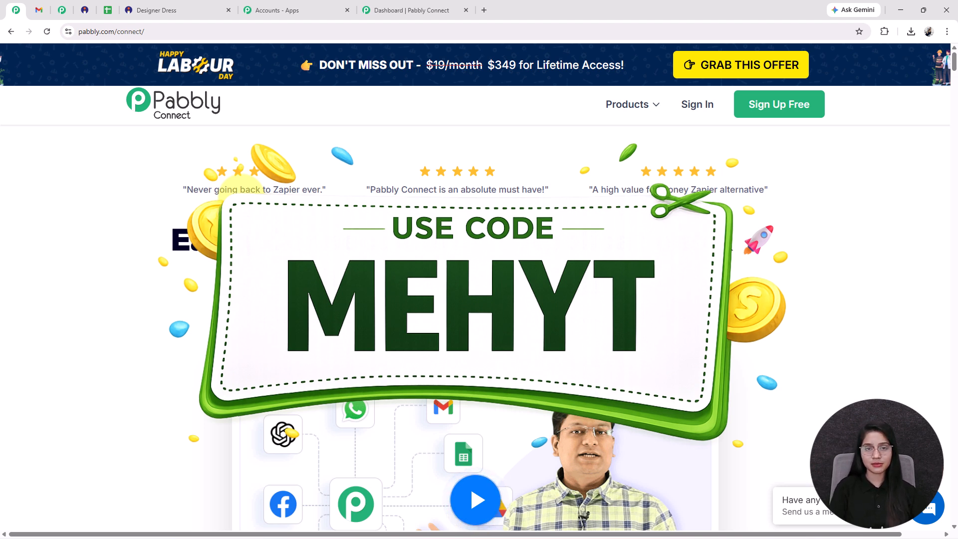
- From the Pabbly Connect dashboard, start a workflow from scratch named "Send Order Confirmation Emails & Save Instamojo Payments in Google Sheets"
{"action": "left_click", "coordinate": [382, 5]}
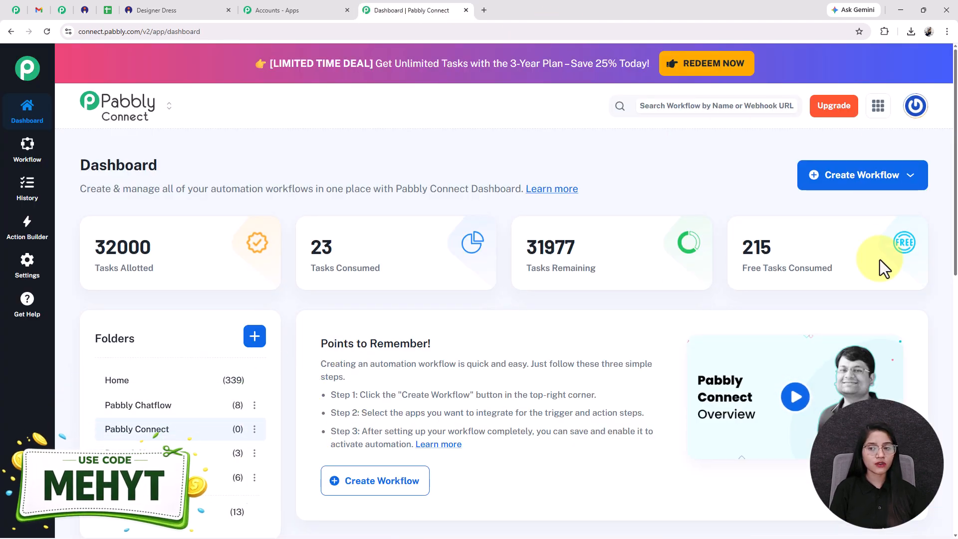
{"action": "left_click", "coordinate": [855, 186]}
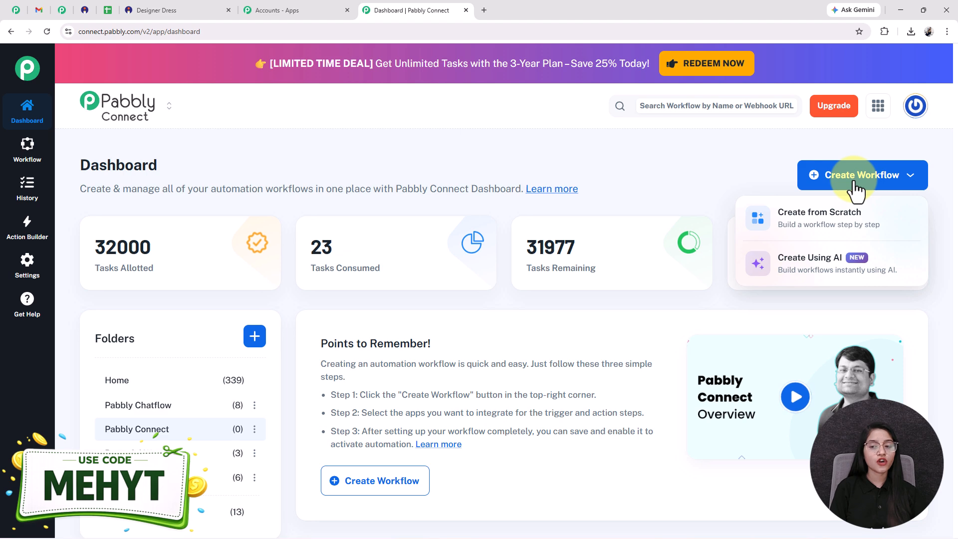
{"action": "left_click", "coordinate": [848, 225]}
{"action": "left_click_drag", "start_coordinate": [428, 262], "coordinate": [184, 262]}
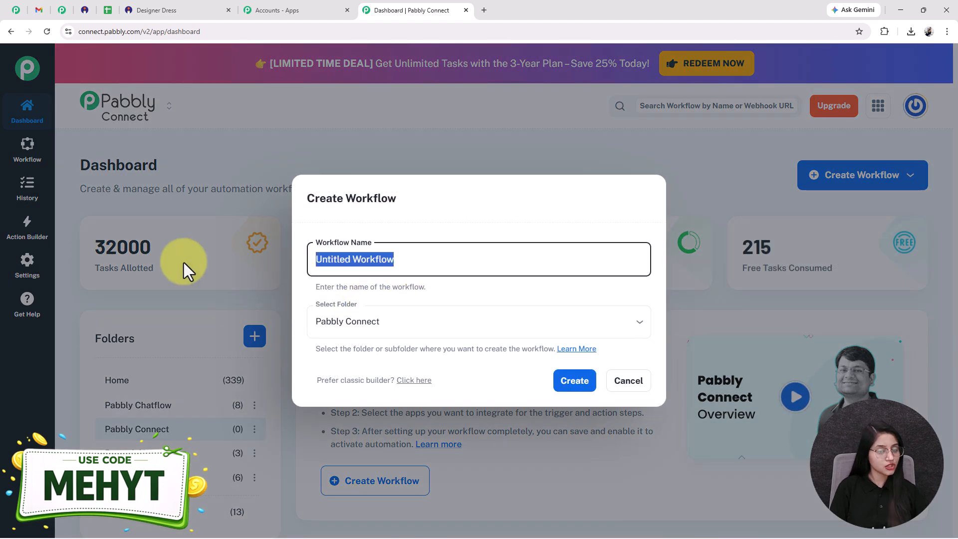
{"action": "type", "text": "Send Order Confirmation Emails & Save Instamojo Payments in Google Sheets"}
{"action": "key", "text": "Home"}
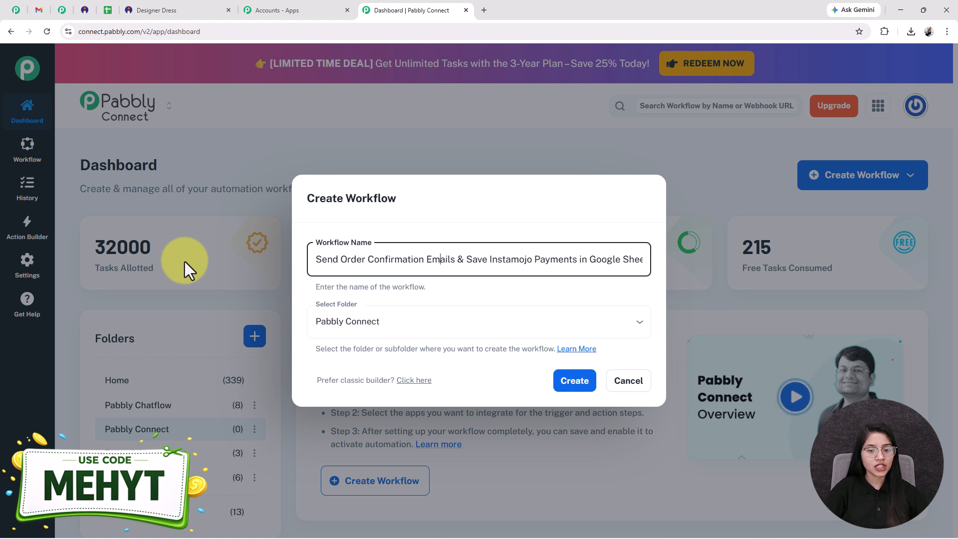
{"action": "key", "text": "Right"}
{"action": "key", "text": "Right"}
{"action": "key", "text": "Right"}
{"action": "key", "text": "Right"}
{"action": "key", "text": "Right"}
{"action": "key", "text": "Right"}
{"action": "key", "text": "Right"}
{"action": "key", "text": "Right"}
{"action": "key", "text": "Right"}
{"action": "key", "text": "Right"}
{"action": "key", "text": "Right"}
{"action": "key", "text": "Right"}
{"action": "key", "text": "Right"}
{"action": "key", "text": "Right"}
{"action": "key", "text": "Right"}
{"action": "key", "text": "Right"}
{"action": "key", "text": "Right"}
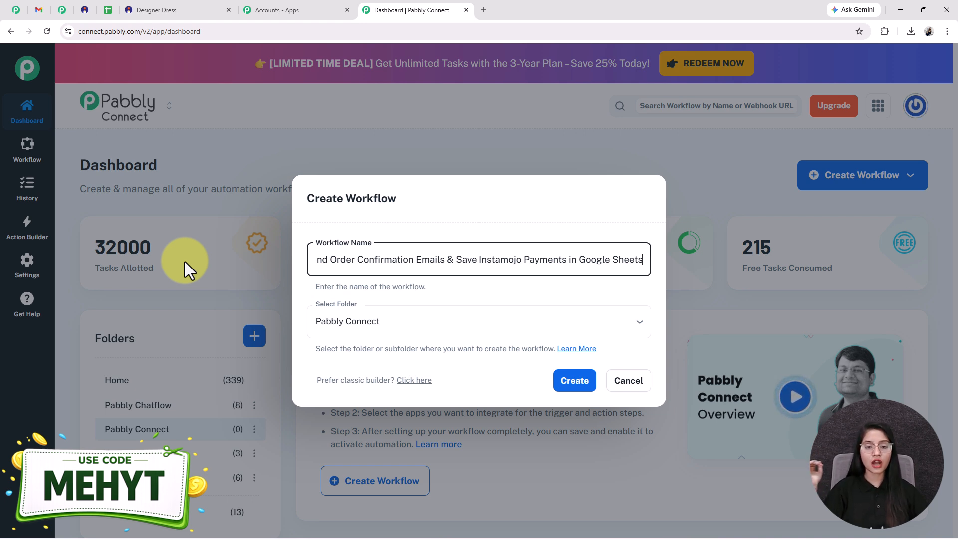
- Choose Pabbly Connect as the workflow's folder and create the workflow
{"action": "left_click", "coordinate": [361, 322]}
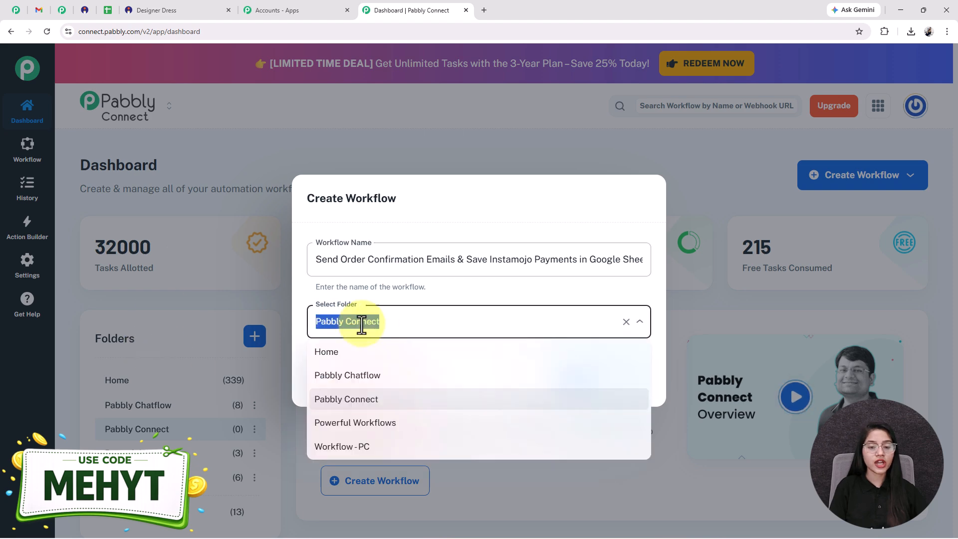
{"action": "left_click", "coordinate": [364, 399]}
{"action": "left_click", "coordinate": [558, 385]}
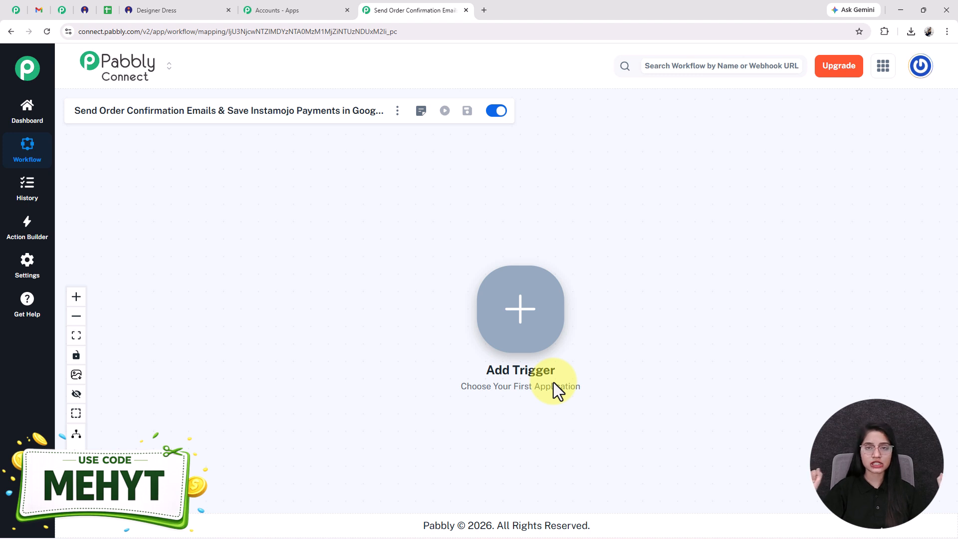
- Set the workflow's trigger to Instamojo V2 with the New Sale event and connect it
{"action": "left_click", "coordinate": [548, 343]}
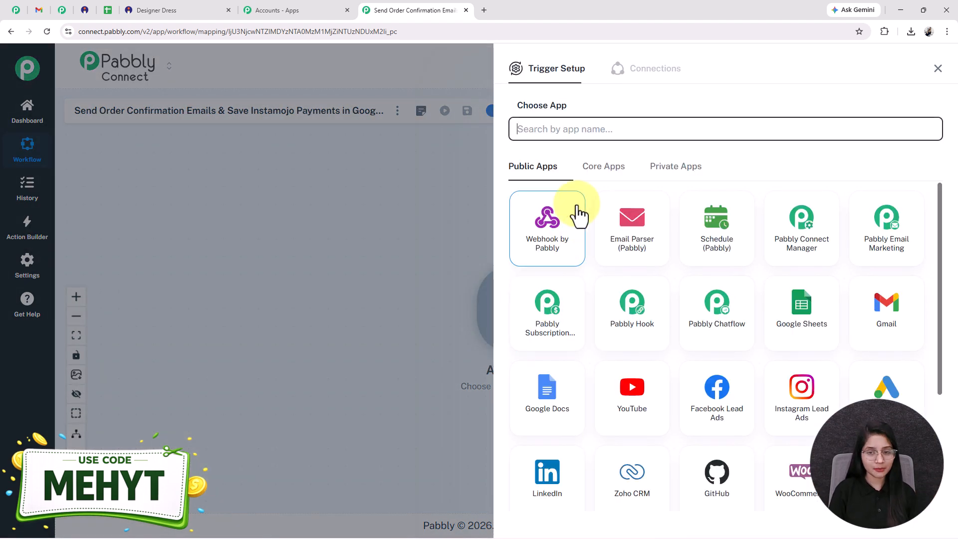
{"action": "type", "text": "inst"}
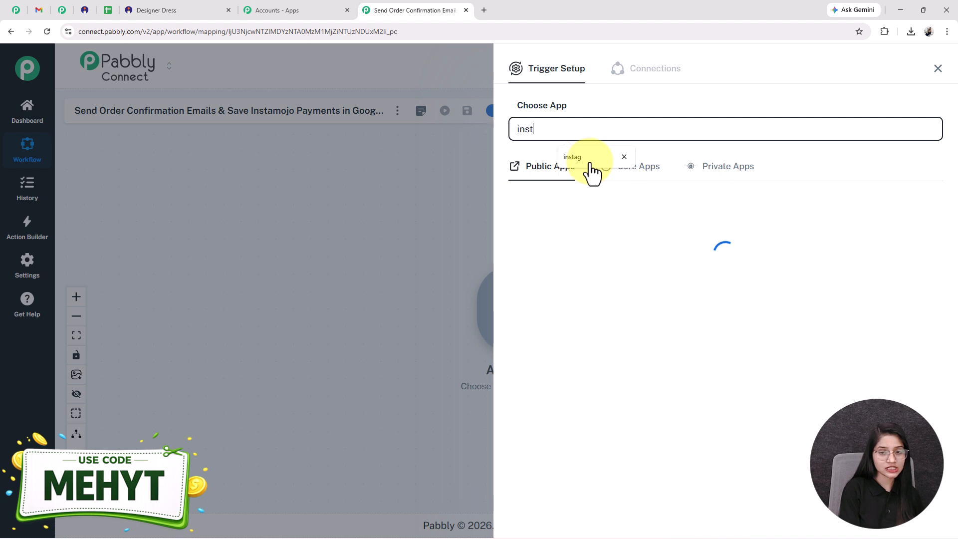
{"action": "type", "text": "a"}
{"action": "left_click", "coordinate": [605, 274]}
{"action": "left_click", "coordinate": [572, 181]}
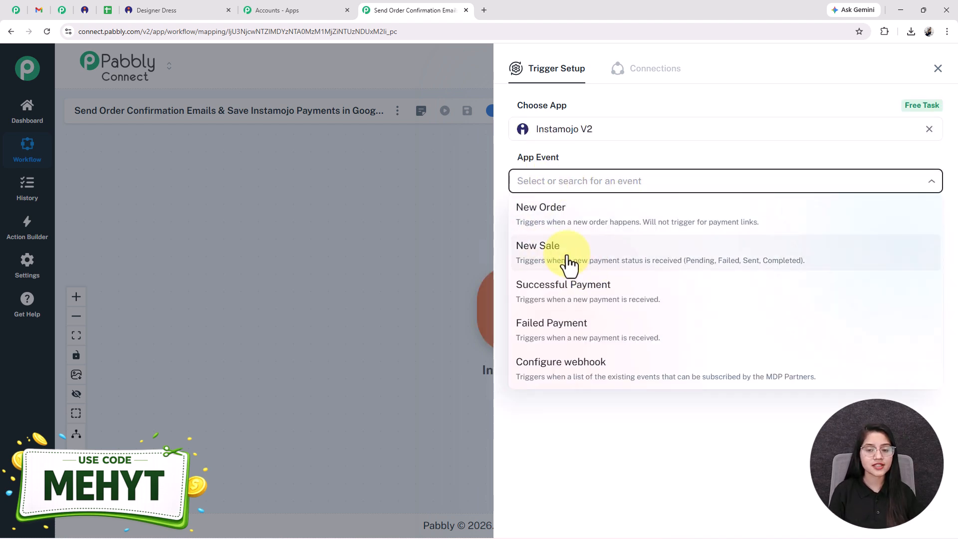
{"action": "left_click", "coordinate": [567, 258]}
{"action": "left_click", "coordinate": [541, 222]}
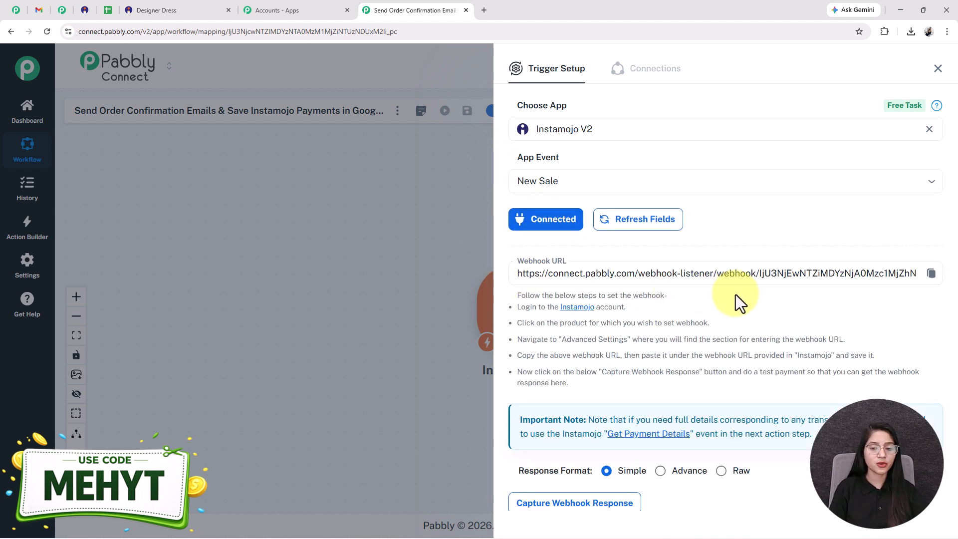
- Read the webhook setup instructions and copy the trigger's webhook URL
{"action": "left_click_drag", "start_coordinate": [512, 296], "coordinate": [670, 383]}
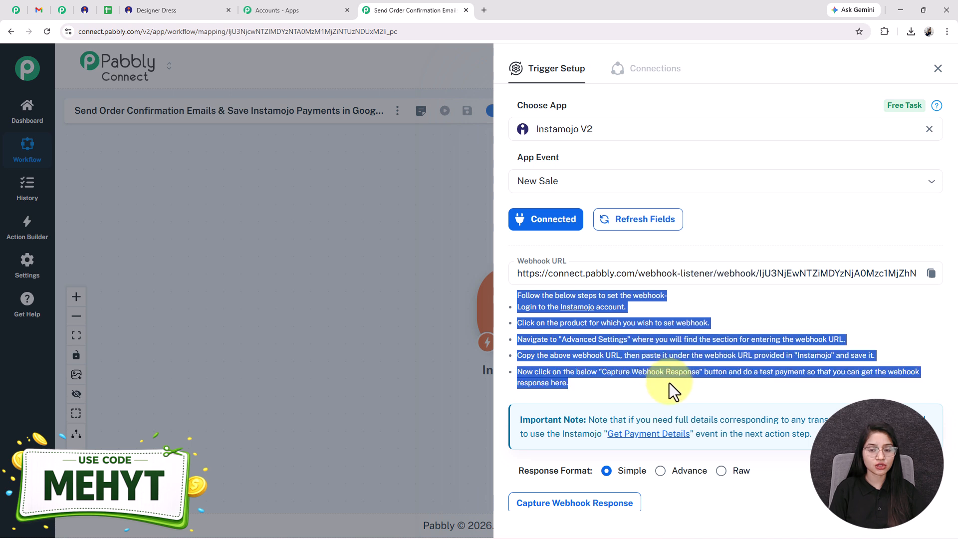
{"action": "left_click", "coordinate": [660, 357]}
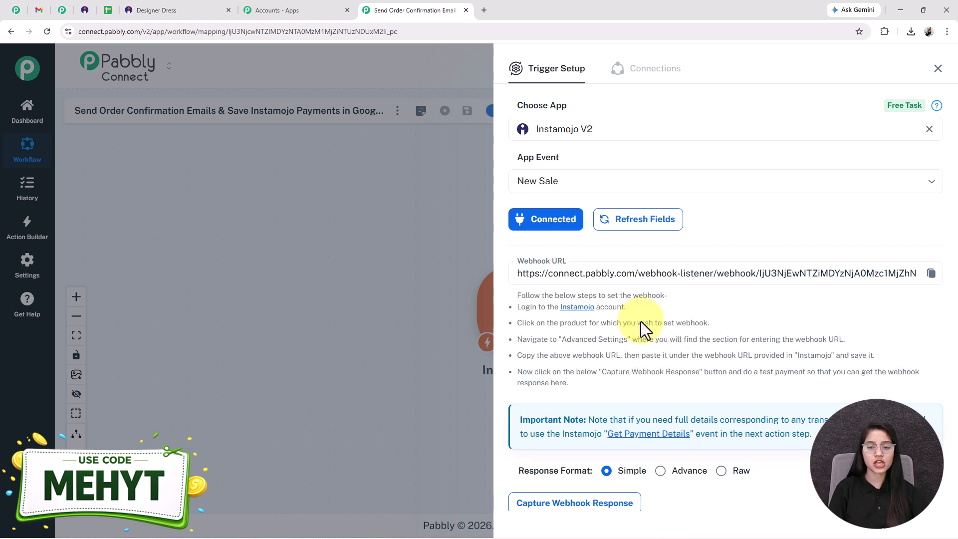
{"action": "left_click", "coordinate": [932, 274]}
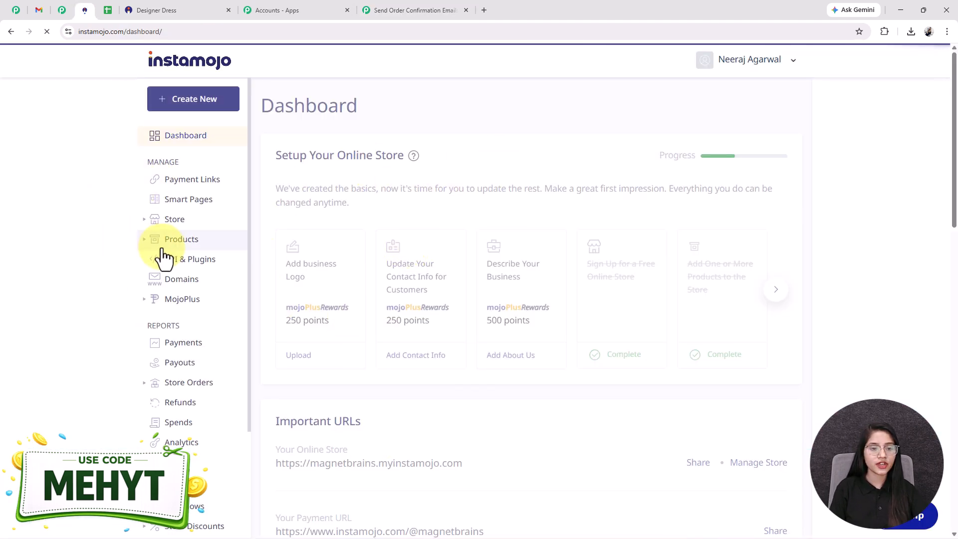
- In the Instamojo dashboard, open the Smart Pages list and look through it for the product page
{"action": "left_click", "coordinate": [173, 204]}
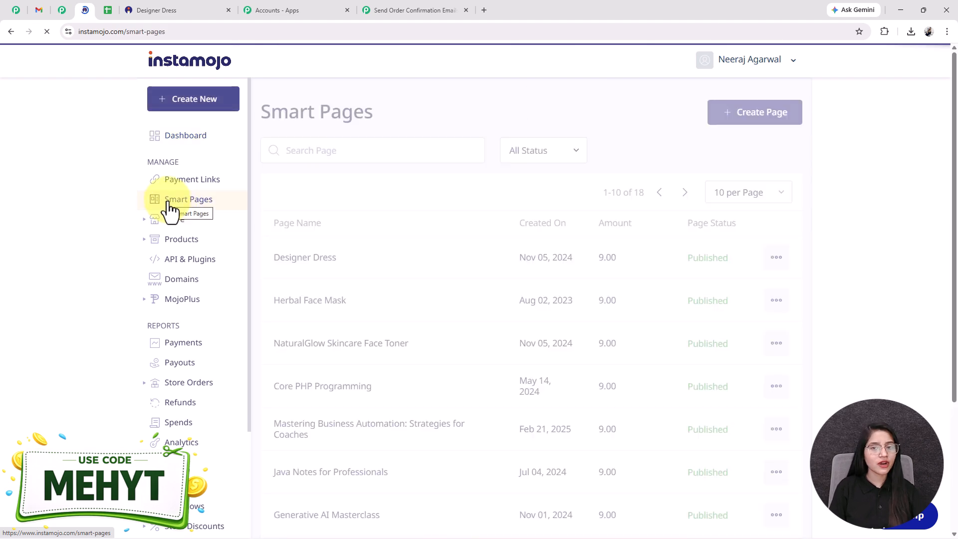
{"action": "scroll", "coordinate": [413, 380], "scroll_direction": "down", "scroll_amount": 3}
{"action": "scroll", "coordinate": [413, 381], "scroll_direction": "up", "scroll_amount": 3}
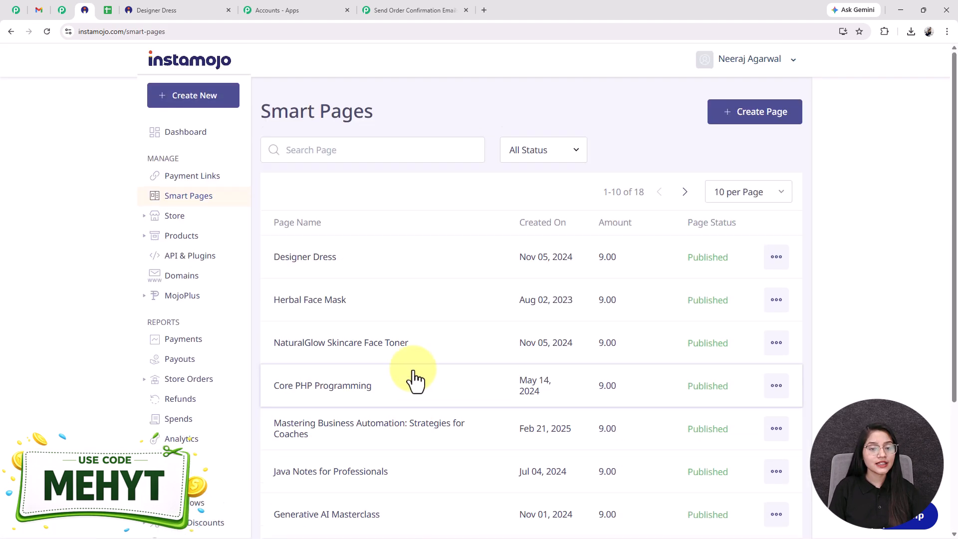
- Open the Designer Dress smart page for editing and go to its Add Webhook setting
{"action": "left_click", "coordinate": [354, 274]}
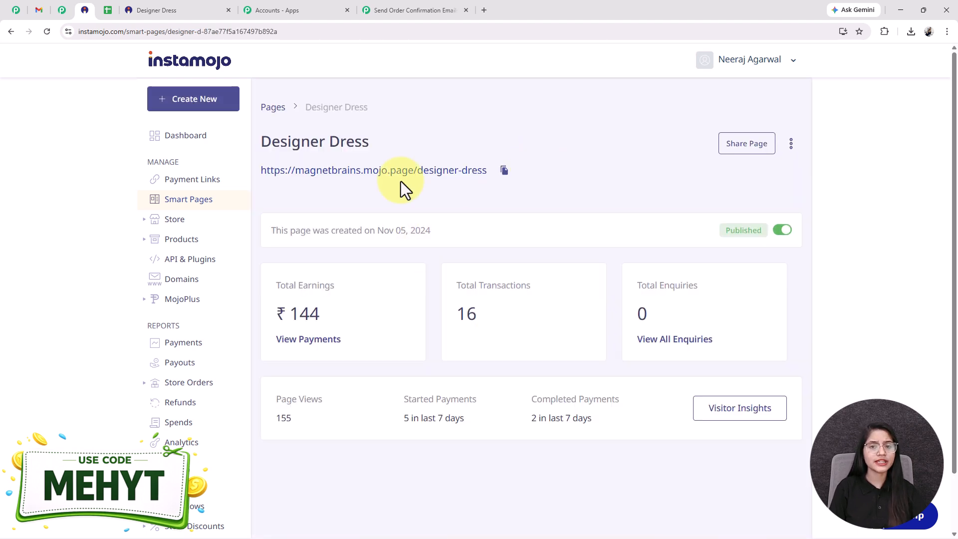
{"action": "left_click", "coordinate": [791, 149]}
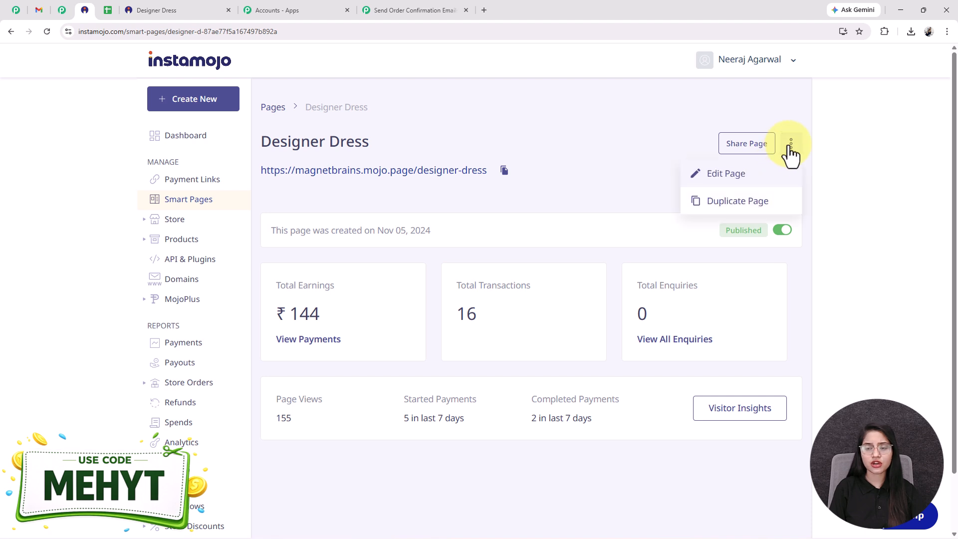
{"action": "left_click", "coordinate": [728, 175]}
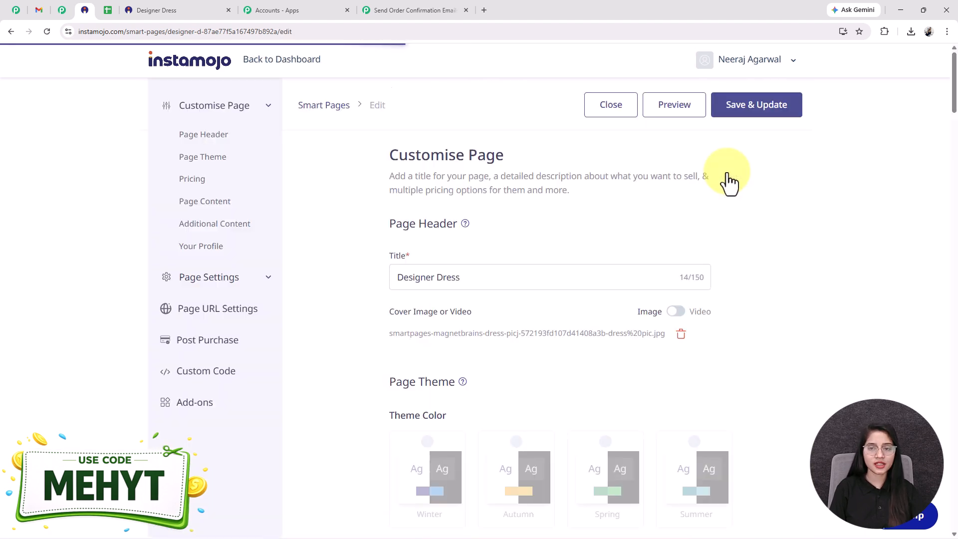
{"action": "scroll", "coordinate": [514, 329], "scroll_direction": "down", "scroll_amount": 15}
{"action": "scroll", "coordinate": [520, 322], "scroll_direction": "down", "scroll_amount": 20}
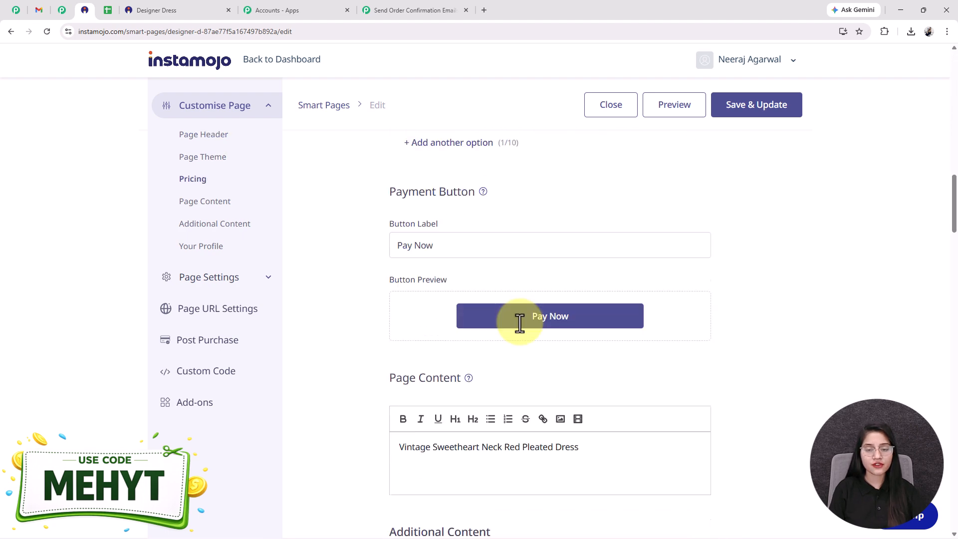
{"action": "scroll", "coordinate": [405, 400], "scroll_direction": "down", "scroll_amount": 4}
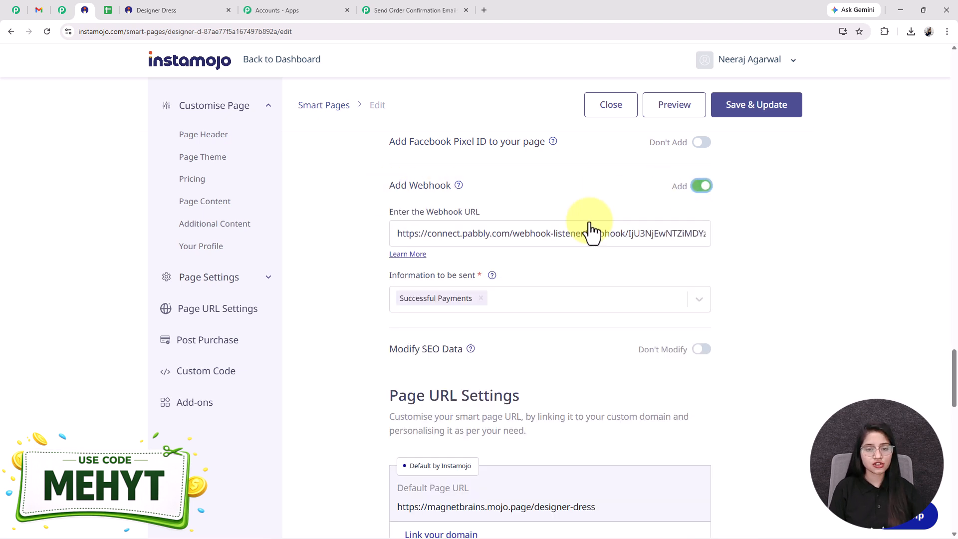
- Replace the Designer Dress page's webhook URL with the one copied from the Pabbly Connect trigger
{"action": "triple_click", "coordinate": [537, 240]}
{"action": "left_click", "coordinate": [401, 7]}
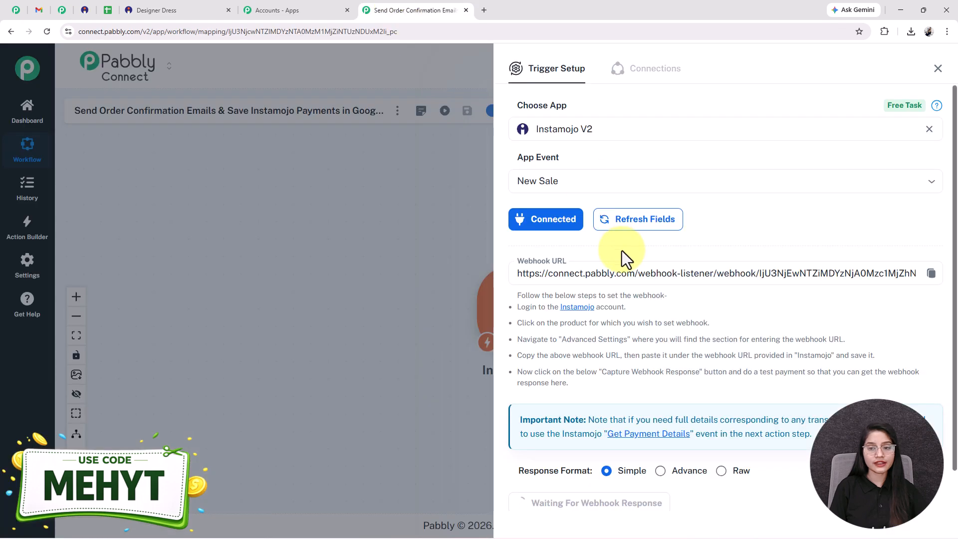
{"action": "left_click", "coordinate": [931, 273]}
{"action": "left_click", "coordinate": [231, 9]}
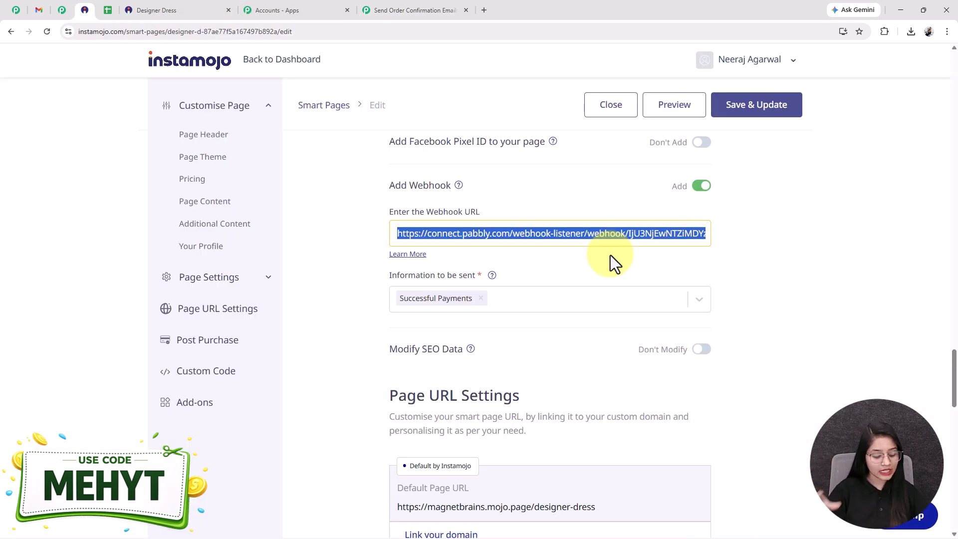
{"action": "key", "text": "BackSpace"}
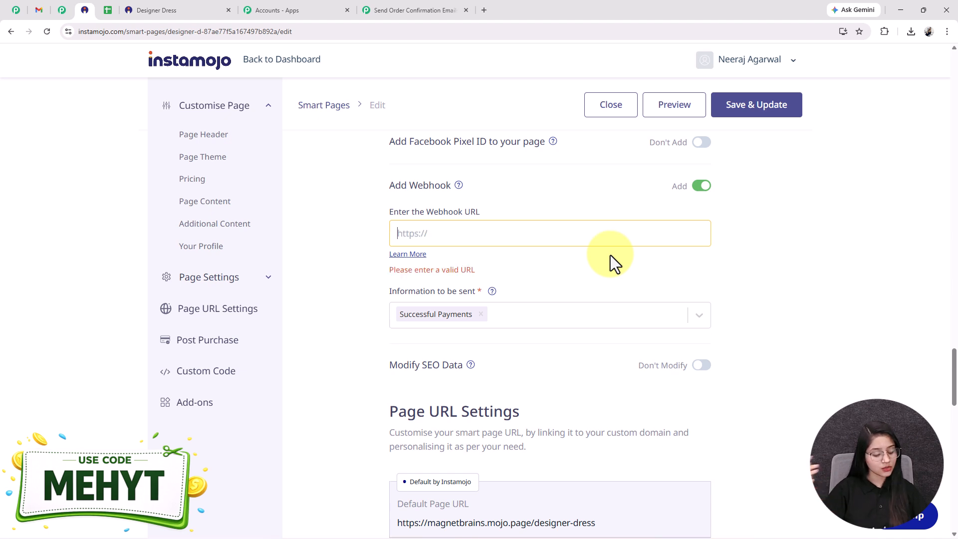
{"action": "key", "text": "ctrl+v"}
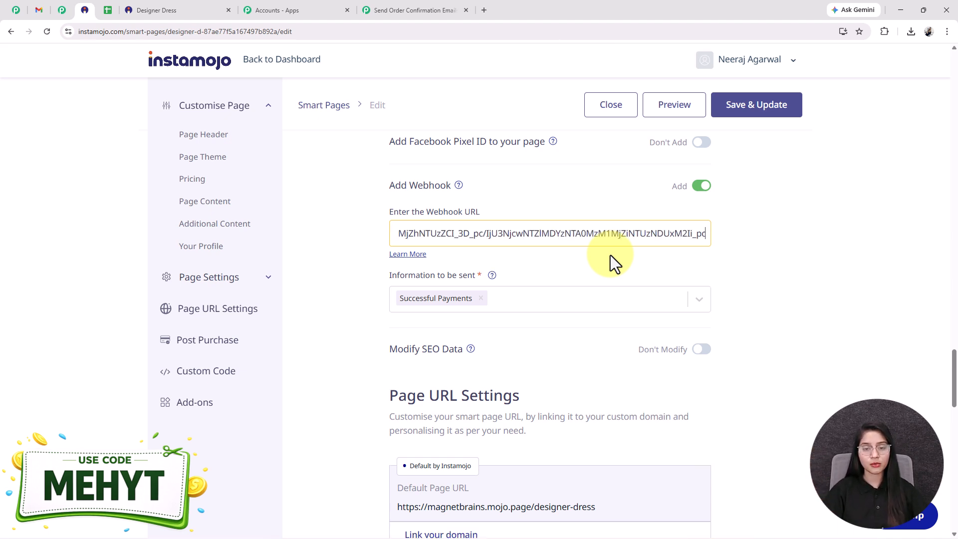
- Keep Successful Payments as the webhook information to send, and save and update the Designer Dress page
{"action": "left_click", "coordinate": [524, 299]}
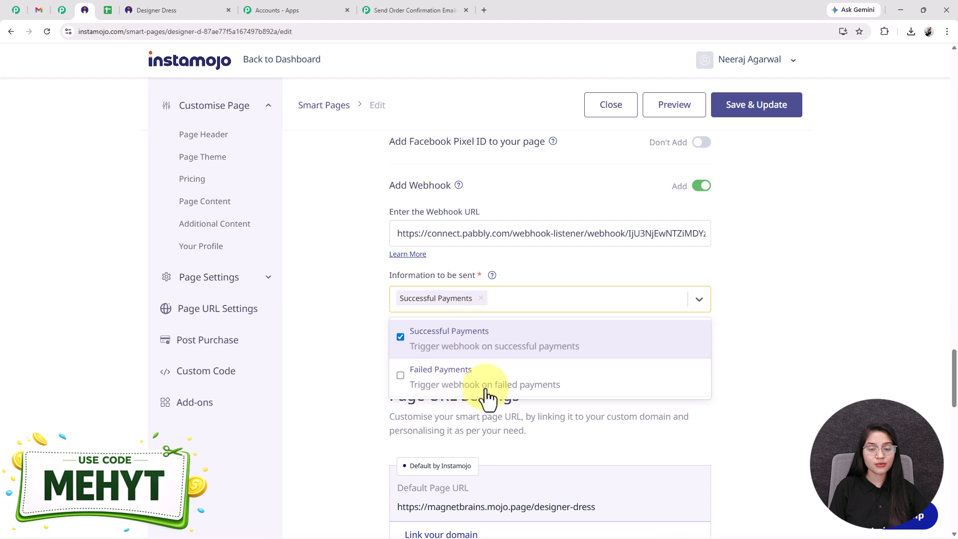
{"action": "left_click", "coordinate": [348, 312]}
{"action": "left_click", "coordinate": [750, 107]}
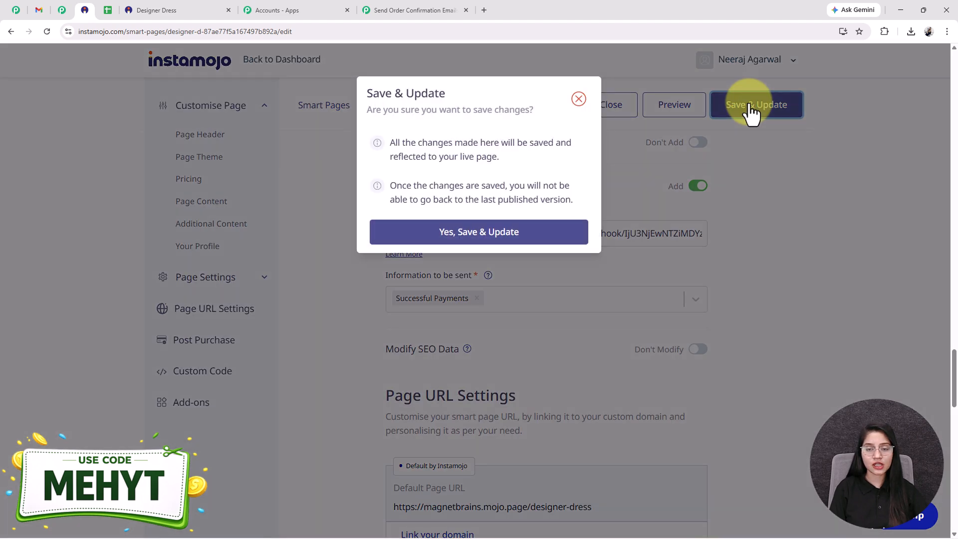
{"action": "left_click", "coordinate": [497, 234]}
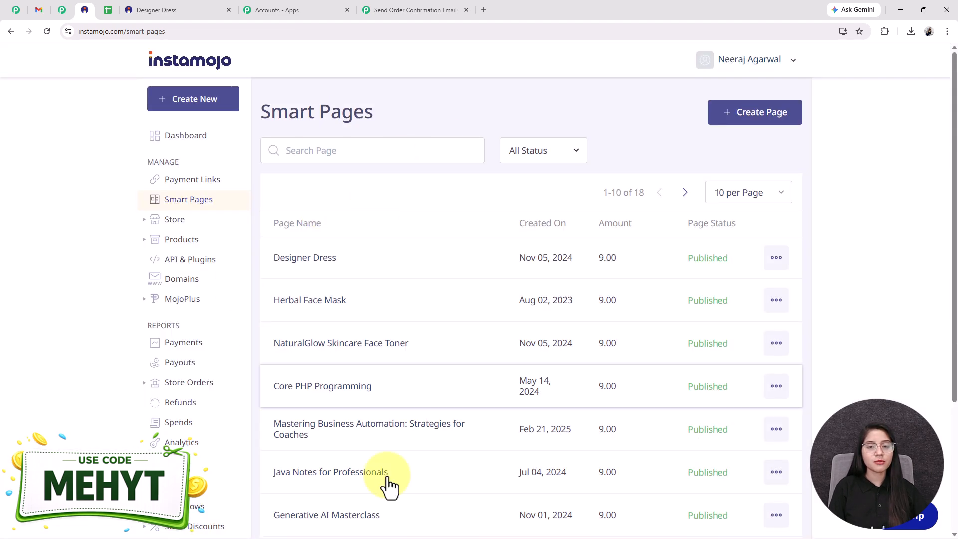
- Switch to the Pabbly Connect workflow and check the trigger's webhook response capture status
{"action": "left_click", "coordinate": [398, 9]}
{"action": "scroll", "coordinate": [564, 489], "scroll_direction": "down", "scroll_amount": 1}
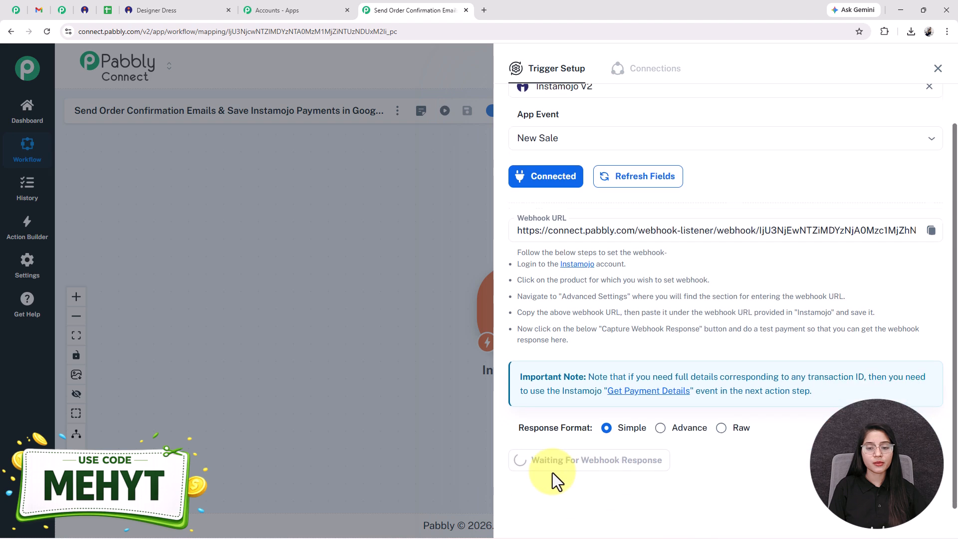
{"action": "scroll", "coordinate": [589, 460], "scroll_direction": "up", "scroll_amount": 1}
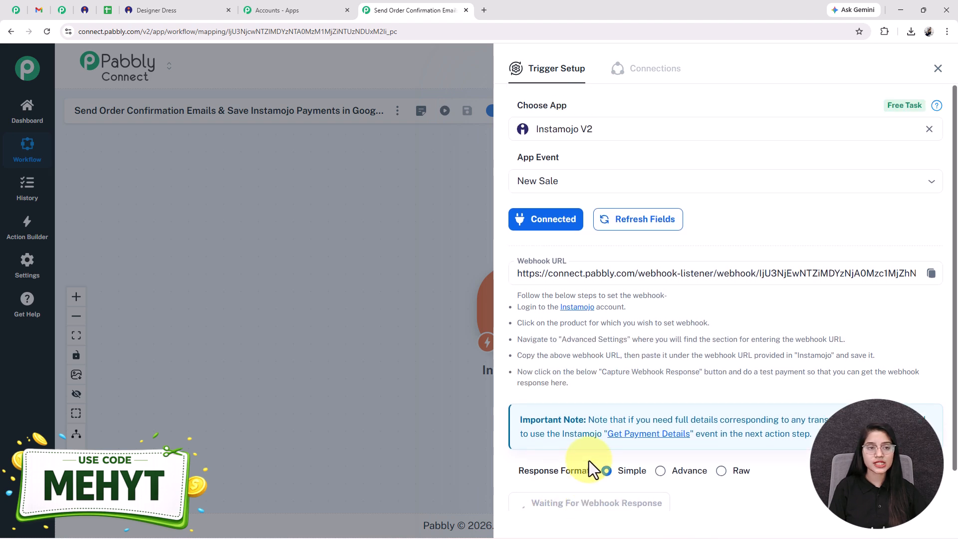
- Return to Instamojo, open the Designer Dress page's details and copy its public link
{"action": "left_click", "coordinate": [85, 10]}
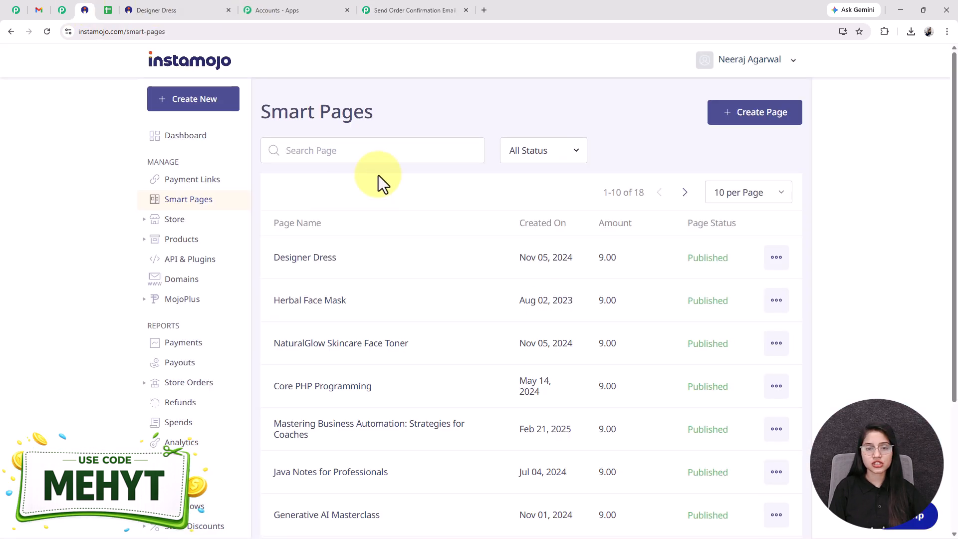
{"action": "left_click", "coordinate": [319, 260]}
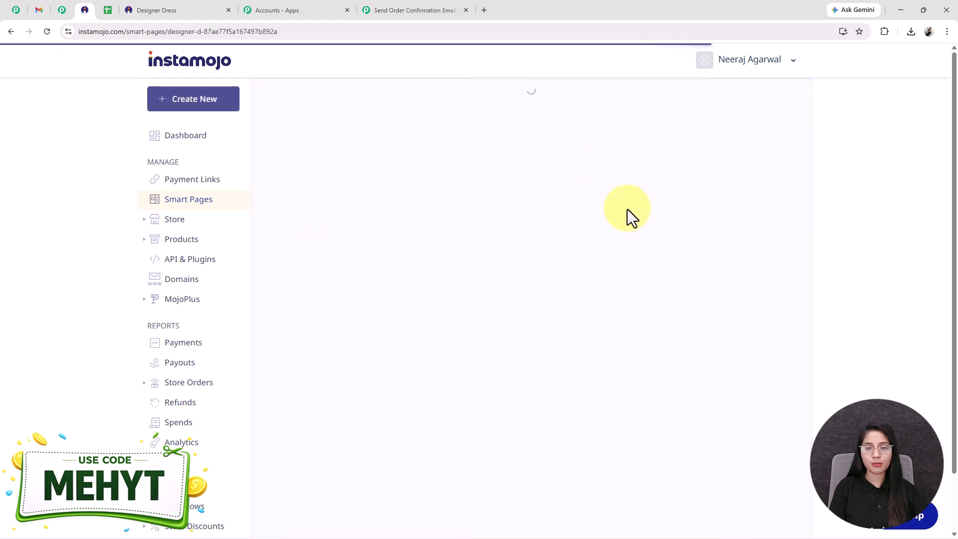
{"action": "left_click", "coordinate": [504, 172]}
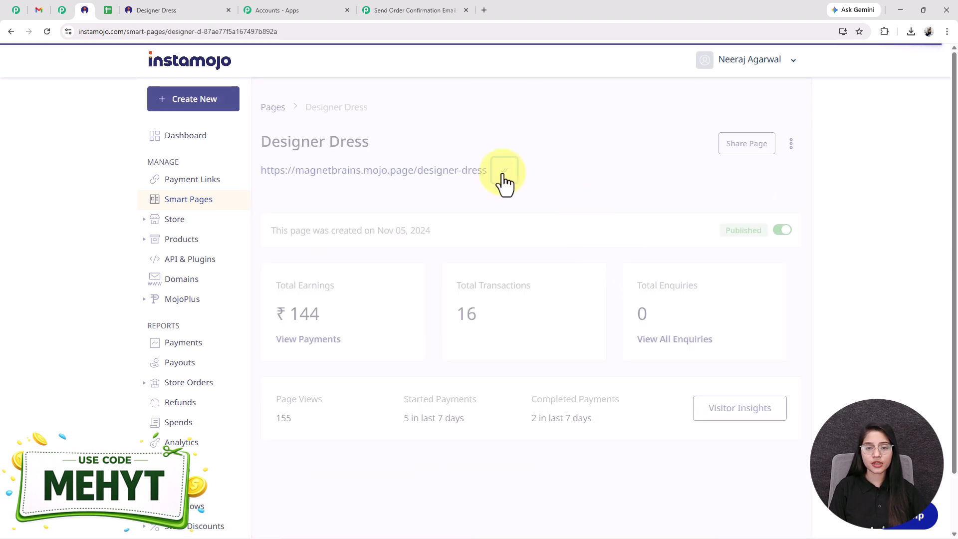
- Open the copied page link in a new browser tab and place a paid test order with the customer's details
{"action": "left_click", "coordinate": [483, 10]}
{"action": "key", "text": "ctrl+v"}
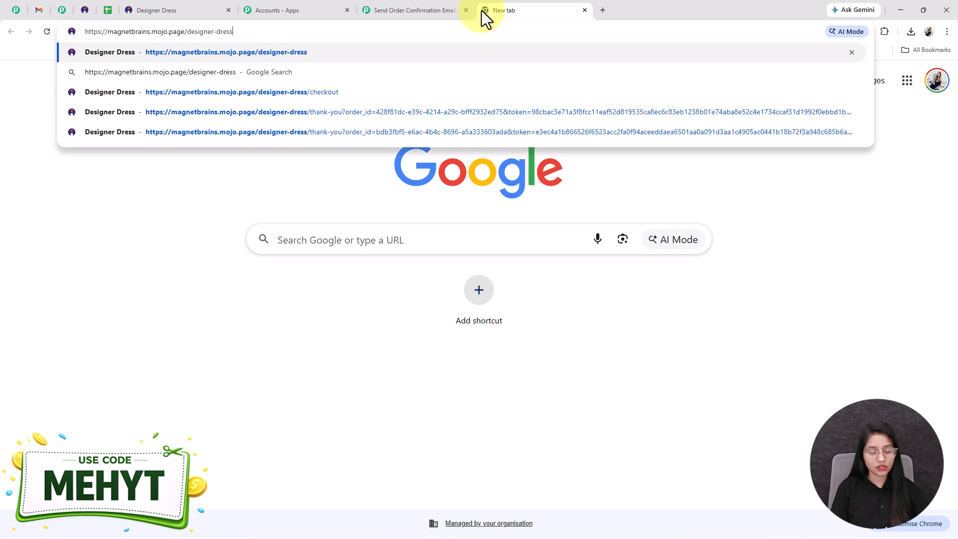
{"action": "key", "text": "Return"}
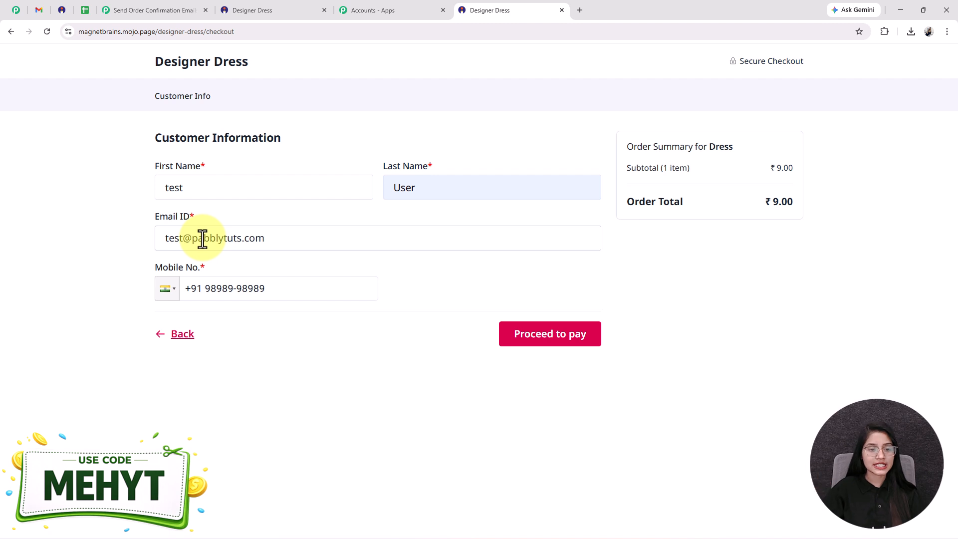
{"action": "left_click", "coordinate": [170, 189]}
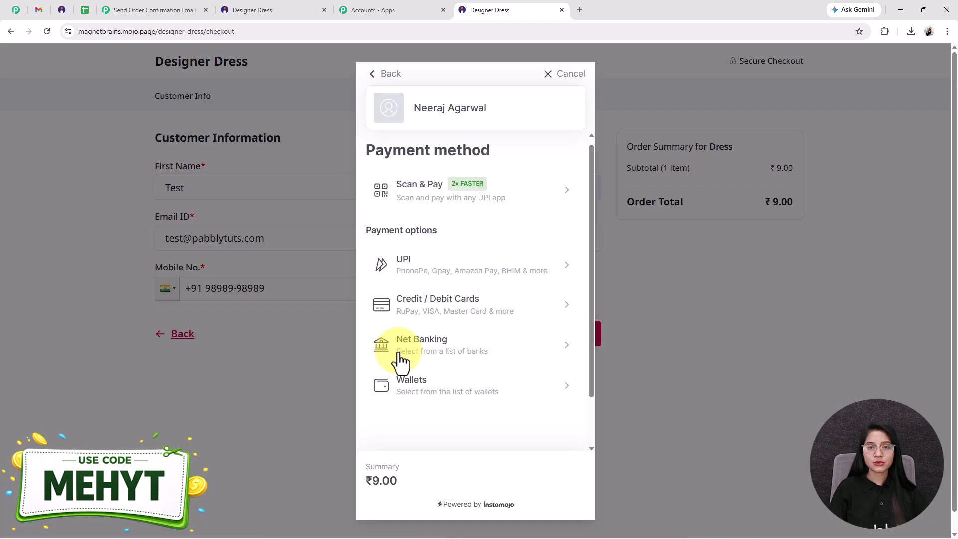
{"action": "scroll", "coordinate": [398, 364], "scroll_direction": "down", "scroll_amount": 2}
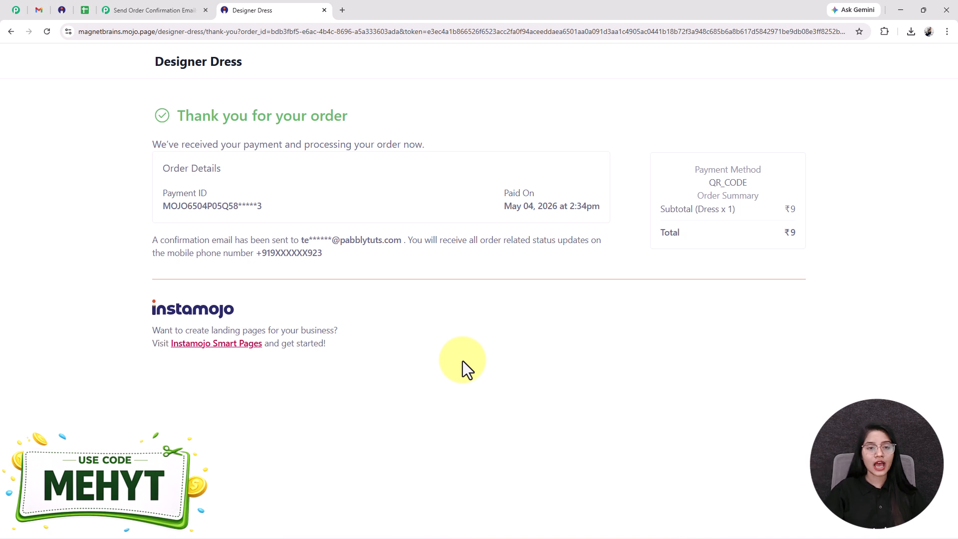
- Review the payment data received by the Instamojo trigger in Pabbly Connect and close the trigger setup
{"action": "left_click", "coordinate": [160, 9]}
{"action": "scroll", "coordinate": [670, 429], "scroll_direction": "up", "scroll_amount": 3}
{"action": "scroll", "coordinate": [774, 368], "scroll_direction": "up", "scroll_amount": 3}
{"action": "scroll", "coordinate": [772, 359], "scroll_direction": "down", "scroll_amount": 3}
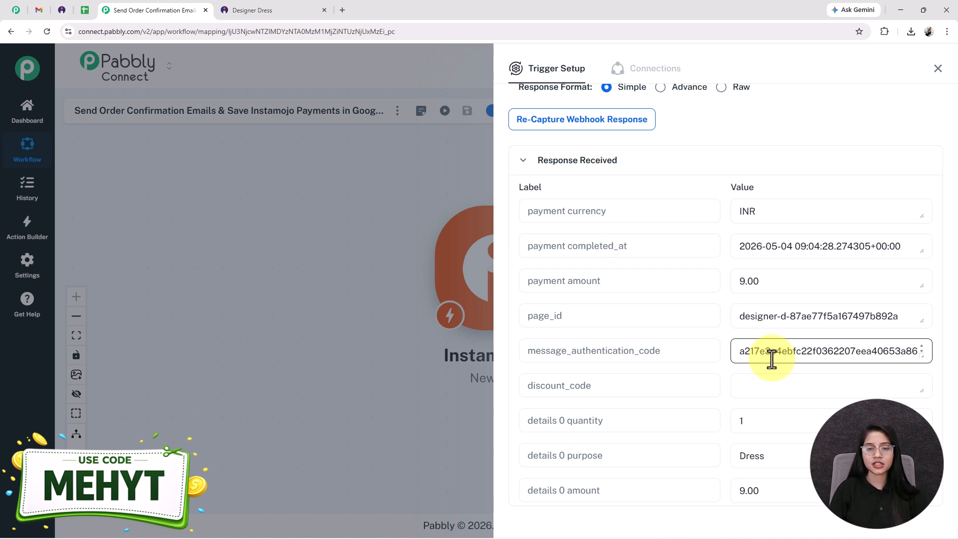
{"action": "left_click", "coordinate": [942, 74]}
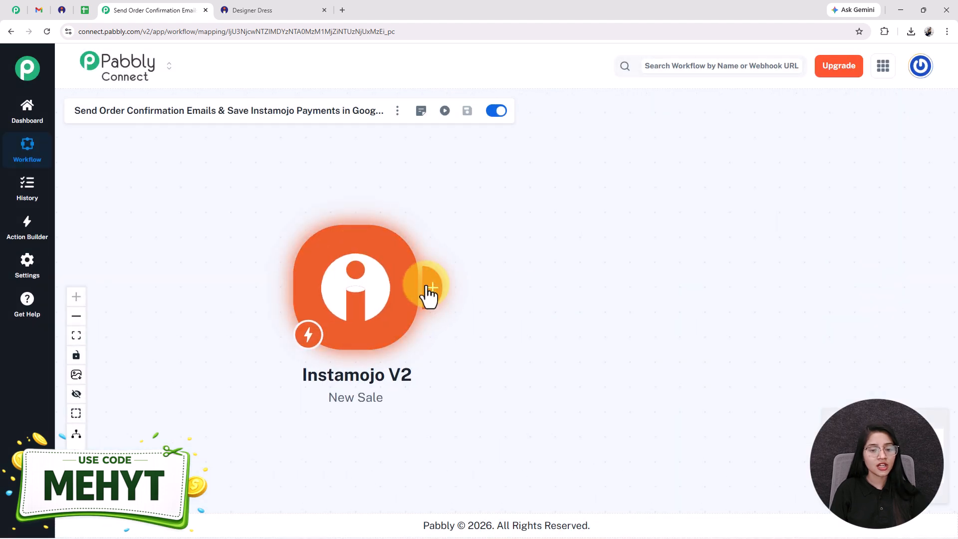
- Add a Gmail action after the Instamojo trigger with the Send Email event and start connecting it
{"action": "left_click", "coordinate": [429, 288]}
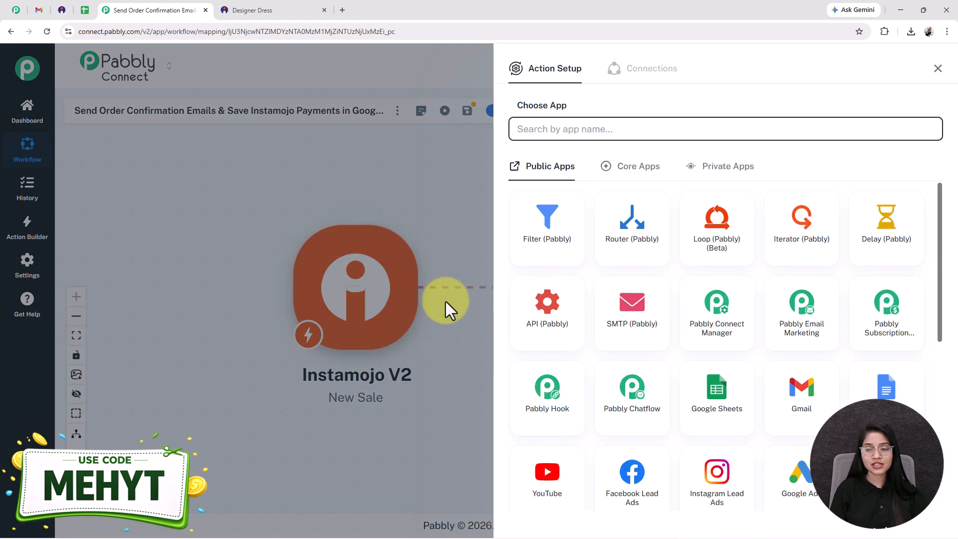
{"action": "left_click", "coordinate": [796, 392]}
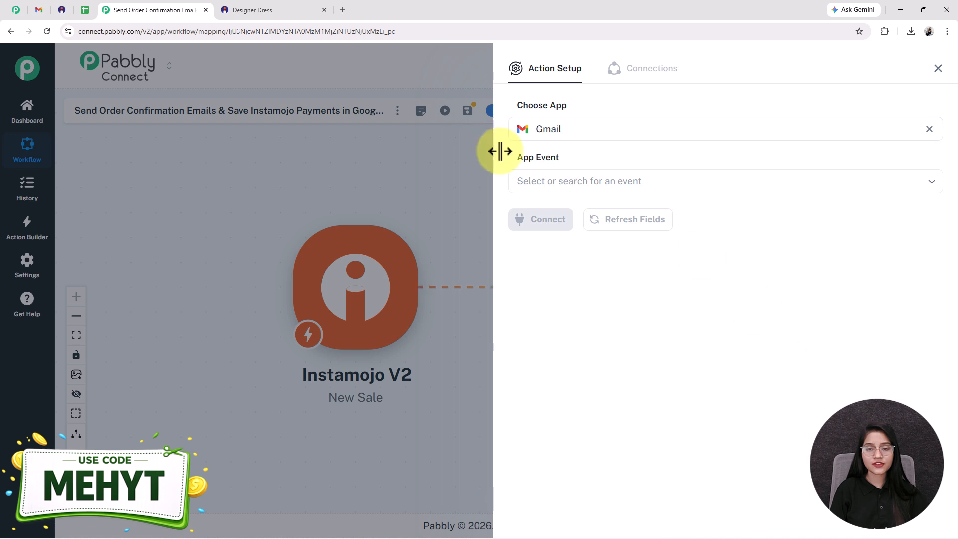
{"action": "left_click", "coordinate": [552, 180]}
{"action": "left_click", "coordinate": [544, 227]}
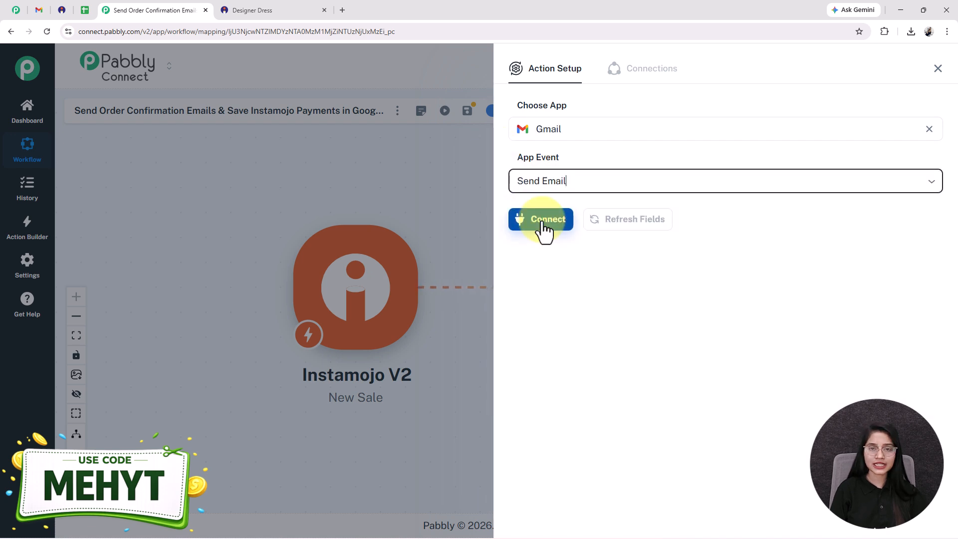
{"action": "left_click", "coordinate": [534, 224]}
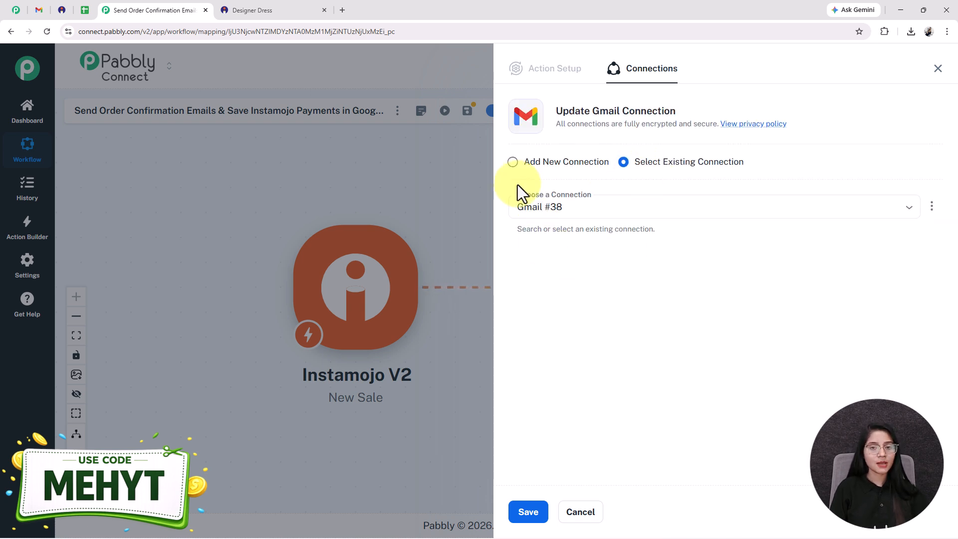
- Add a new Gmail connection named Gmail #39 by signing in with a Google account and granting Pabbly Connect access
{"action": "left_click", "coordinate": [514, 163]}
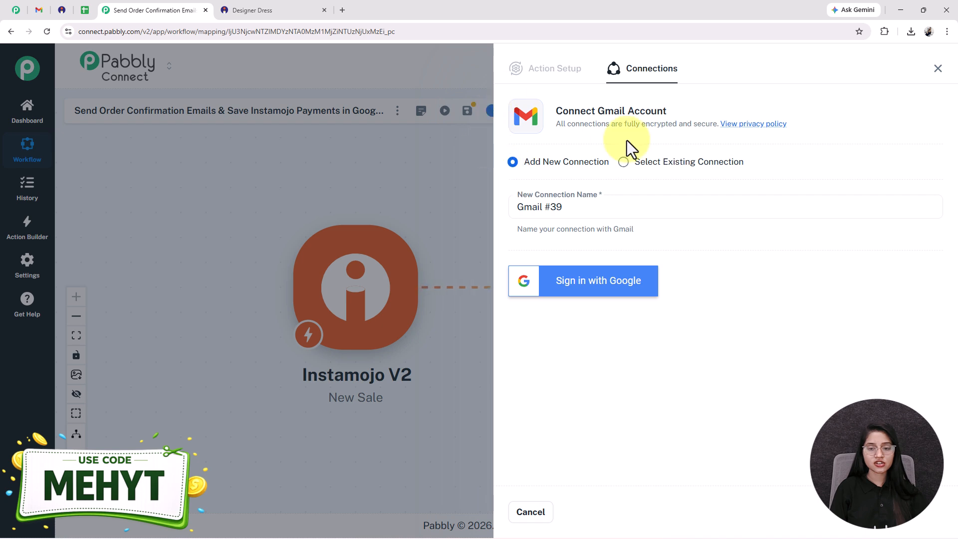
{"action": "left_click", "coordinate": [588, 298]}
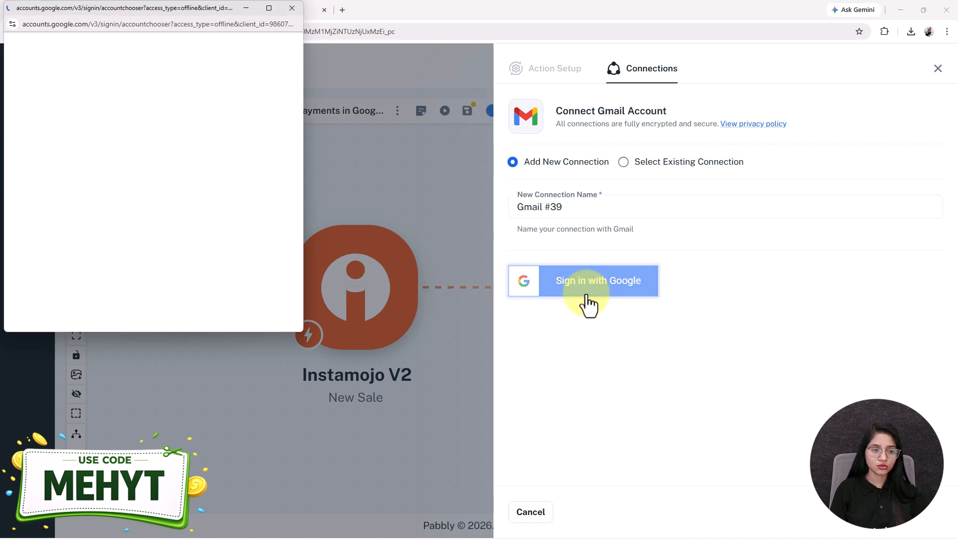
{"action": "left_click", "coordinate": [65, 258]}
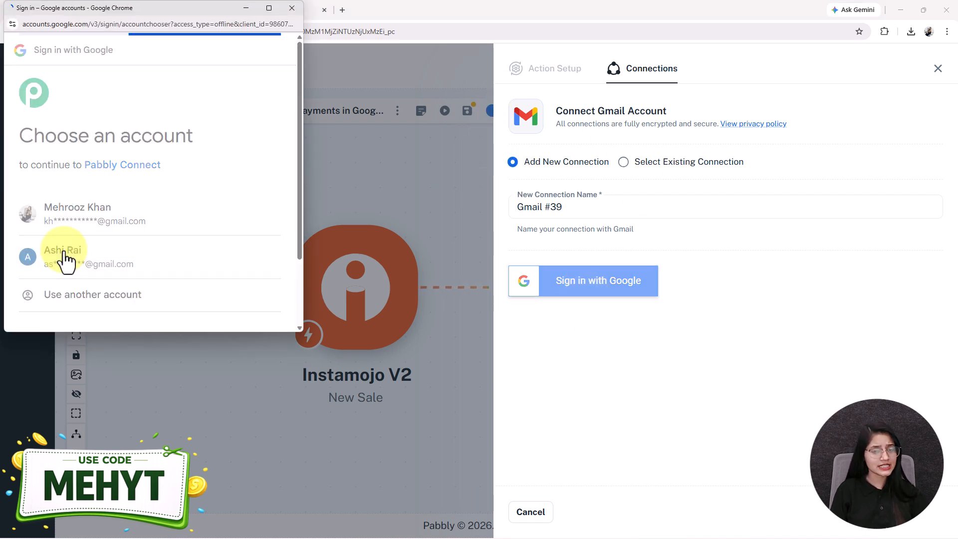
{"action": "scroll", "coordinate": [150, 207], "scroll_direction": "down", "scroll_amount": 2}
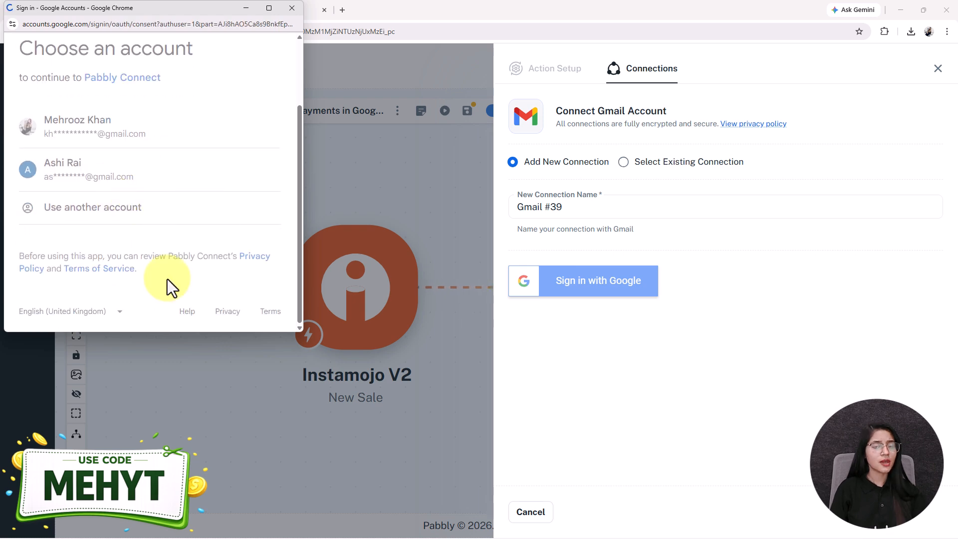
{"action": "scroll", "coordinate": [145, 286], "scroll_direction": "down", "scroll_amount": 4}
{"action": "left_click", "coordinate": [207, 274]}
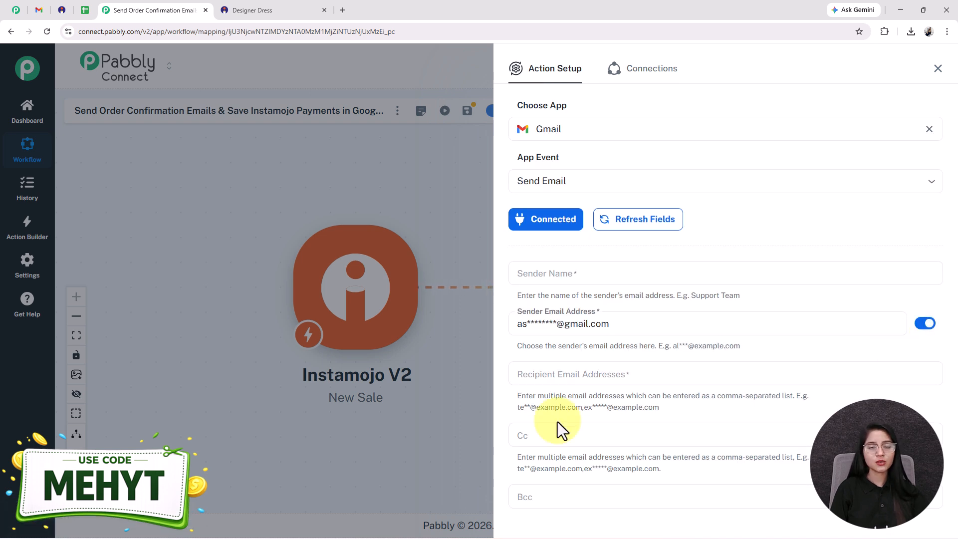
- Set the email's sender name to DemoTech Solutions in the Gmail action
{"action": "scroll", "coordinate": [558, 421], "scroll_direction": "down", "scroll_amount": 2}
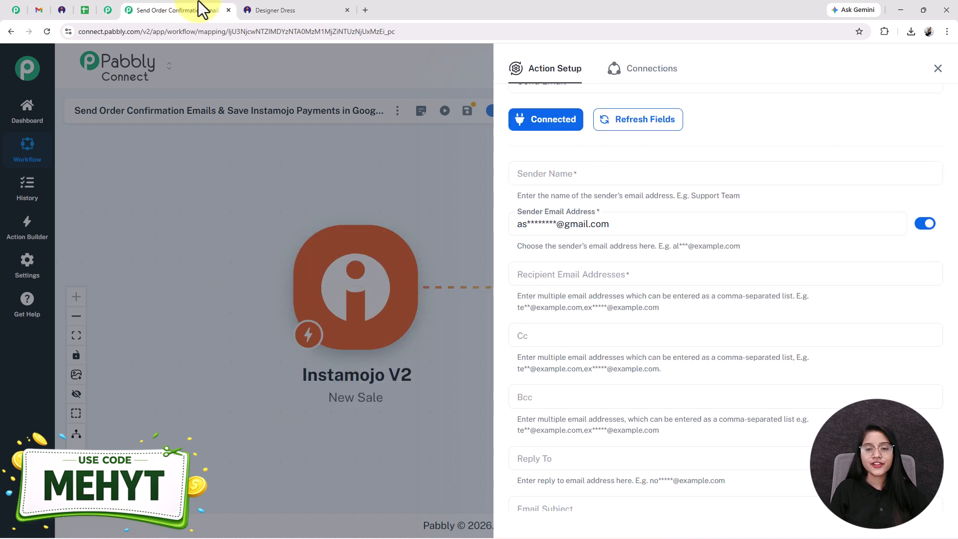
{"action": "left_click", "coordinate": [599, 173]}
{"action": "key", "text": "ctrl+v"}
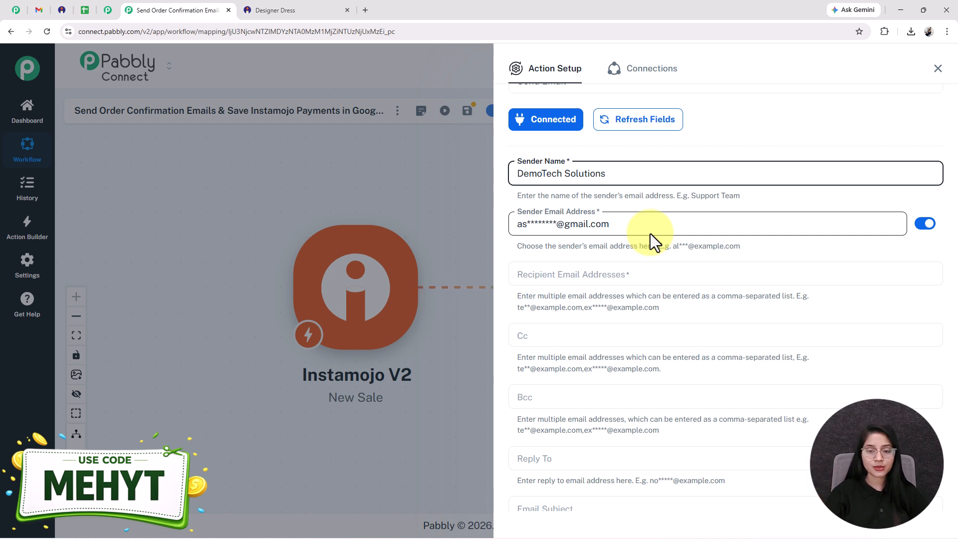
{"action": "scroll", "coordinate": [651, 234], "scroll_direction": "down", "scroll_amount": 2}
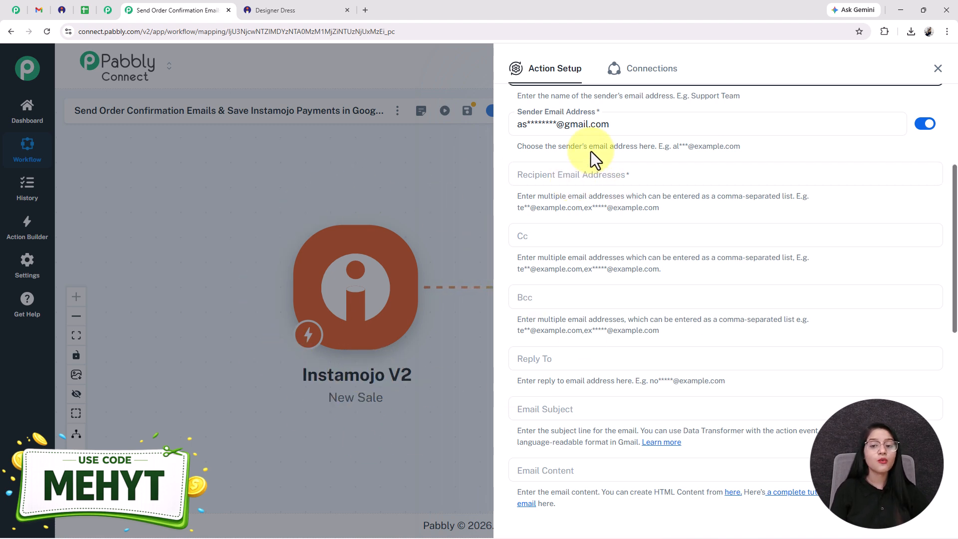
- Map the buyer email from the Instamojo New Sale data as the recipient email address
{"action": "left_click", "coordinate": [563, 175]}
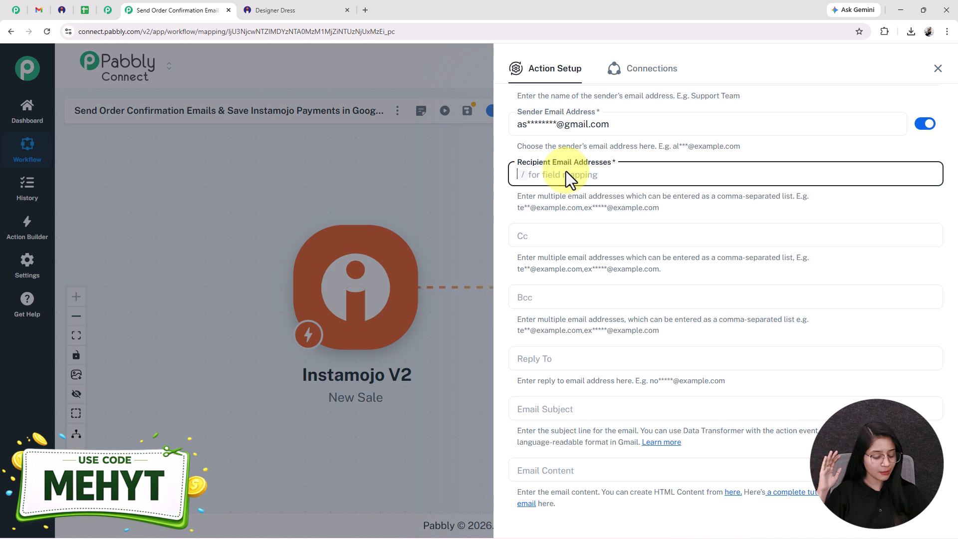
{"action": "type", "text": "/"}
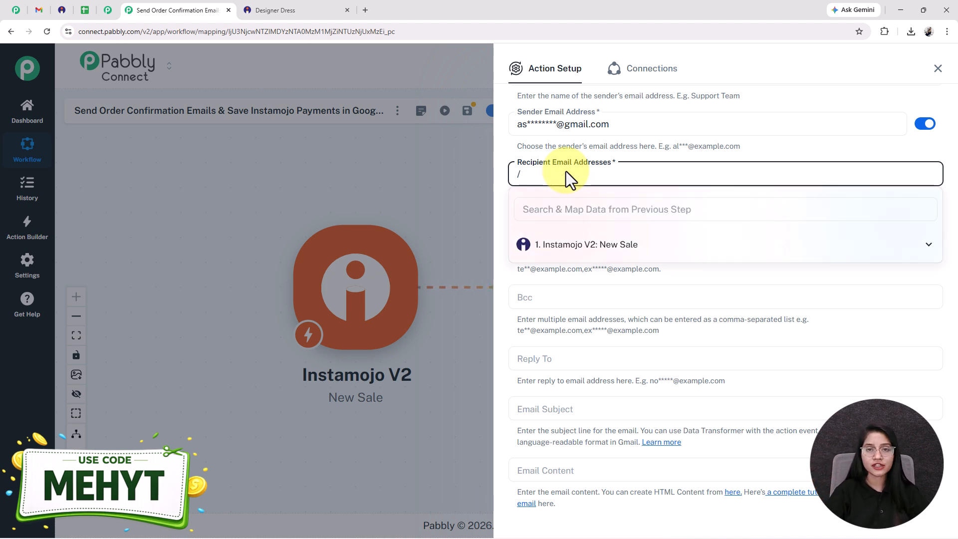
{"action": "left_click", "coordinate": [581, 243]}
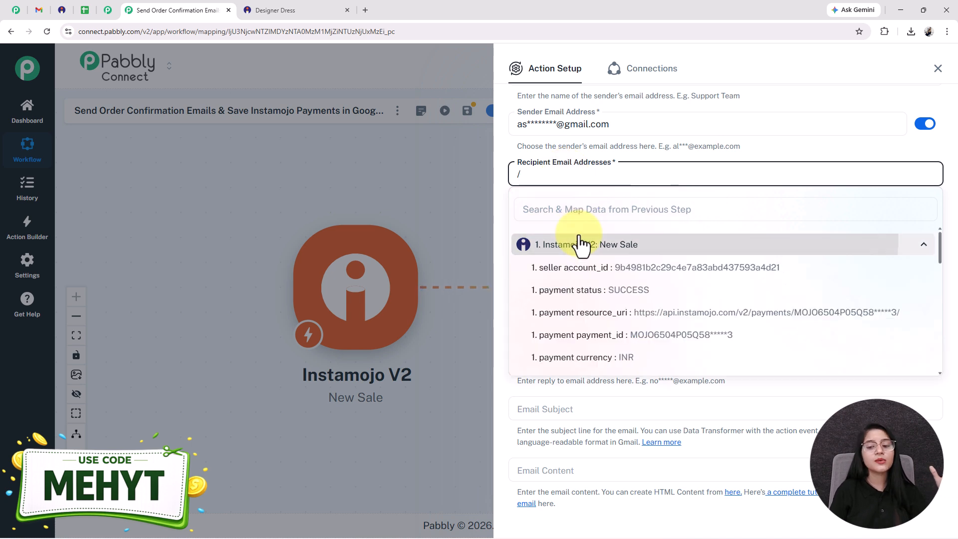
{"action": "scroll", "coordinate": [604, 312], "scroll_direction": "down", "scroll_amount": 5}
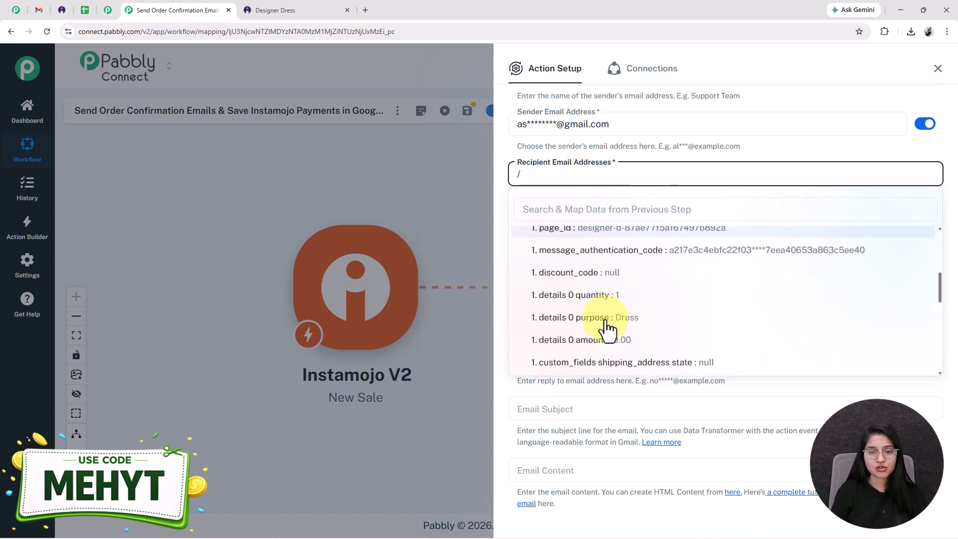
{"action": "scroll", "coordinate": [606, 327], "scroll_direction": "down", "scroll_amount": 10}
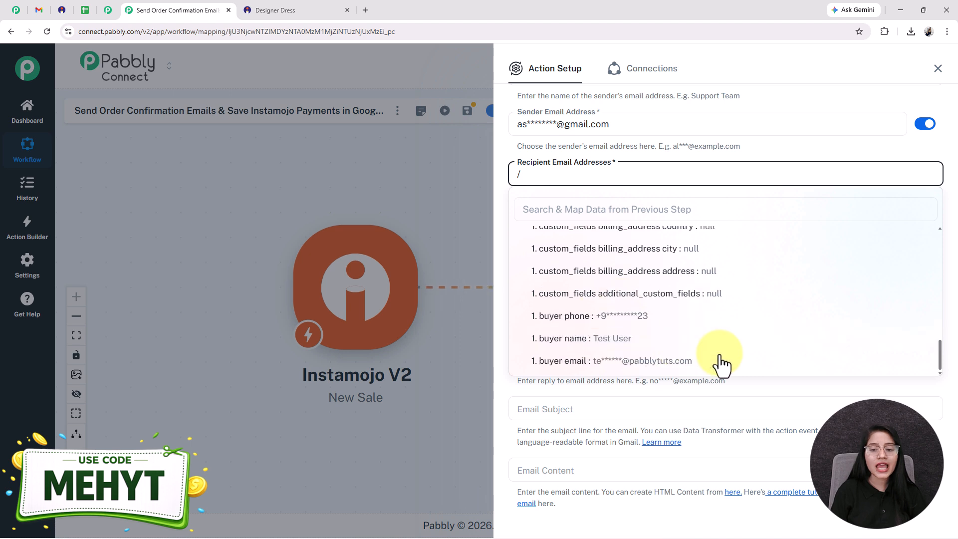
{"action": "left_click", "coordinate": [617, 370]}
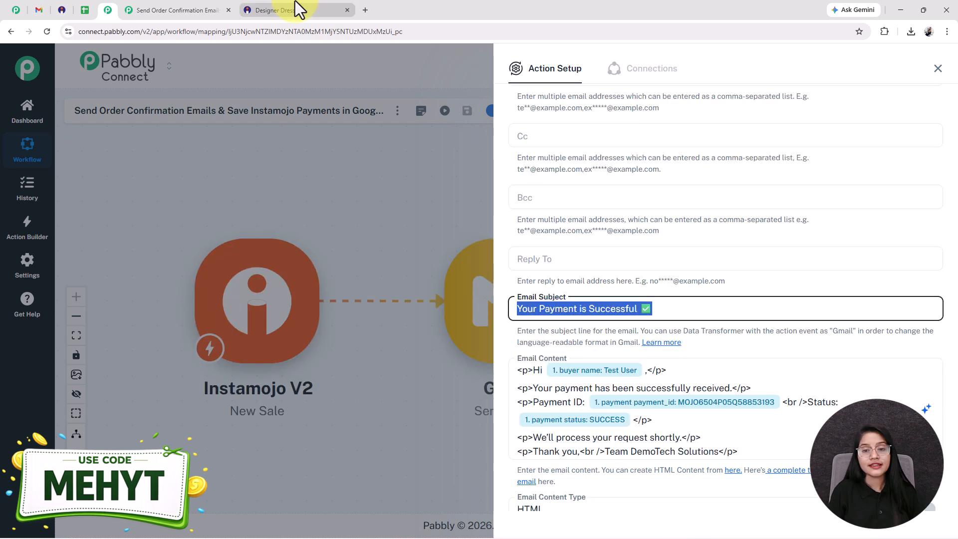
- Set the email subject to "Your Payment is Successful ✅"
{"action": "left_click", "coordinate": [295, 9]}
{"action": "scroll", "coordinate": [566, 165], "scroll_direction": "down", "scroll_amount": 1}
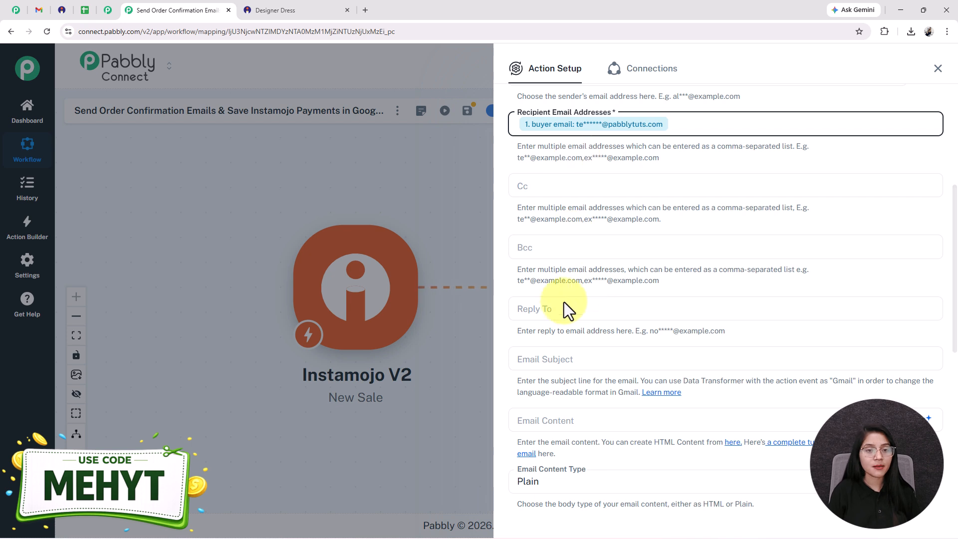
{"action": "left_click", "coordinate": [563, 316]}
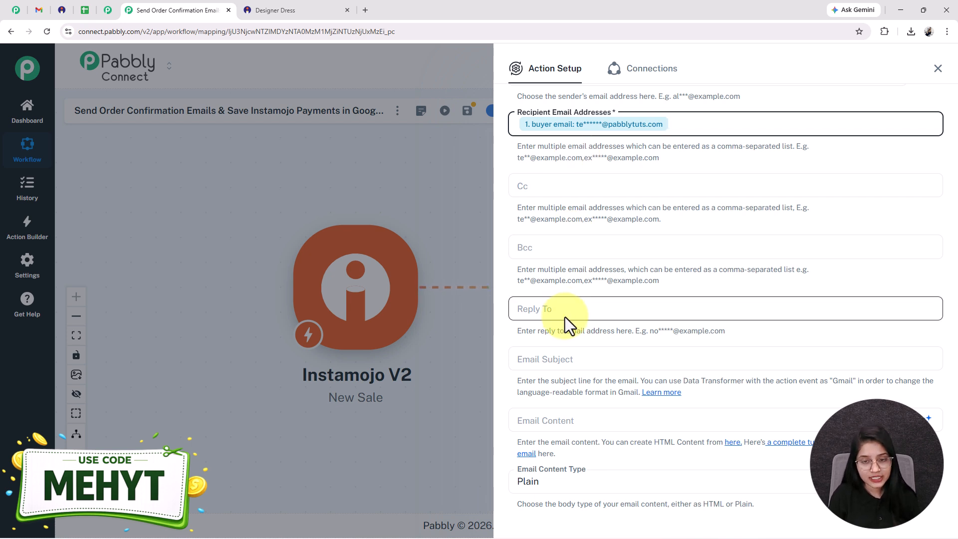
{"action": "scroll", "coordinate": [564, 316], "scroll_direction": "down", "scroll_amount": 2}
{"action": "left_click", "coordinate": [545, 265]}
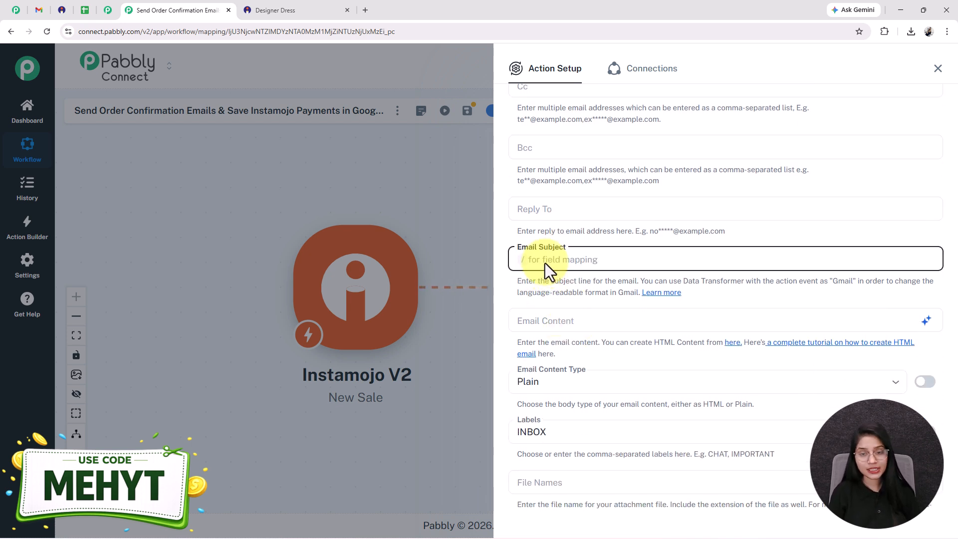
{"action": "type", "text": "Your Payment is Successful ✅"}
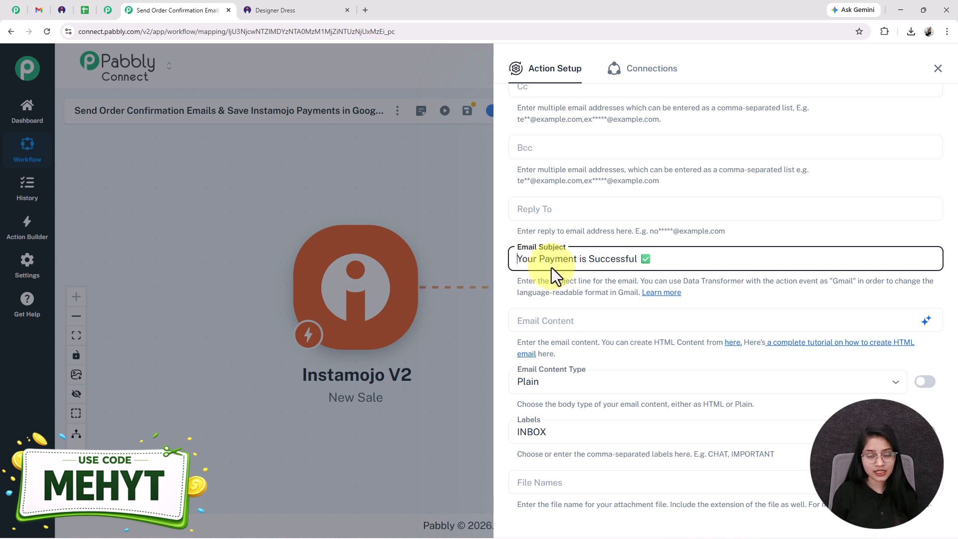
- Enter HTML email content with a greeting, payment received message, Payment ID and Status lines, and a Team DemoTech Solutions sign-off
{"action": "scroll", "coordinate": [552, 268], "scroll_direction": "down", "scroll_amount": 1}
{"action": "left_click", "coordinate": [558, 275]}
{"action": "type", "text": "<p>Hi ,</p> <p>Your payment has been successfully received.</p> <p>Payment ID: <br />Status: </p> <p>We'll process your request shortly.</p> <p>Thank you,<br />Team DemoTech Solutions</p>"}
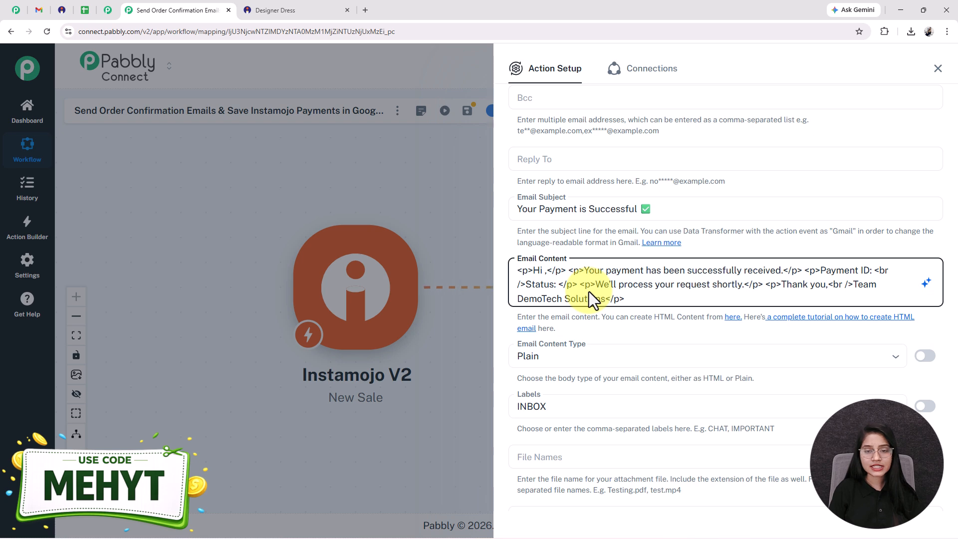
- Map the Instamojo buyer name after "Hi" in the email content
{"action": "left_click", "coordinate": [545, 272]}
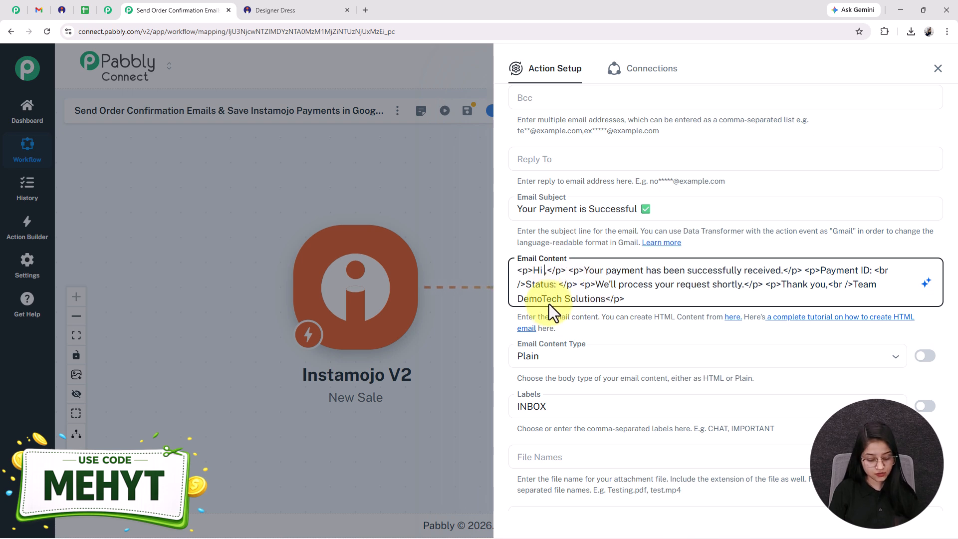
{"action": "type", "text": "/"}
{"action": "scroll", "coordinate": [713, 414], "scroll_direction": "down", "scroll_amount": 10}
{"action": "left_click", "coordinate": [594, 458]}
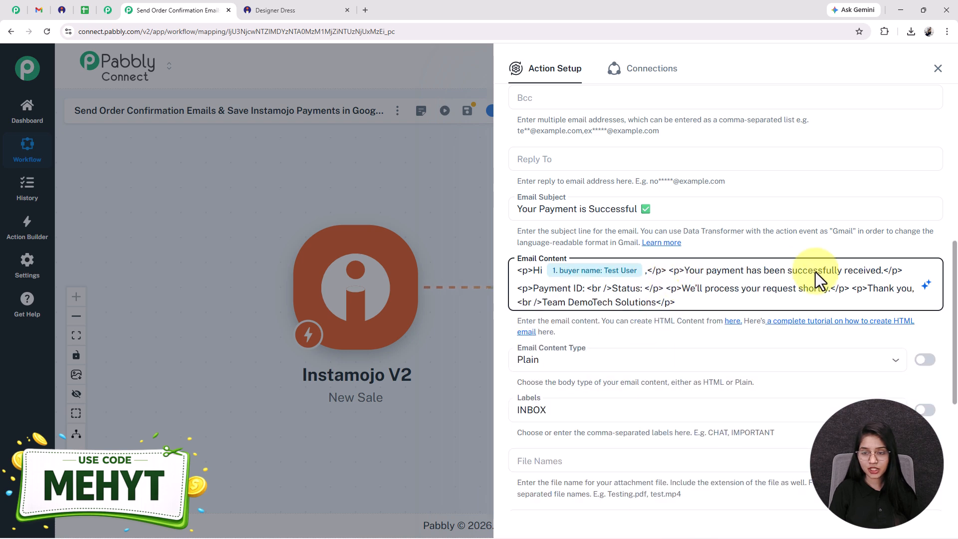
- Map the Instamojo payment_id after "Payment ID:" and the payment status after "Status:" in the email content
{"action": "left_click", "coordinate": [586, 289]}
{"action": "type", "text": "/"}
{"action": "scroll", "coordinate": [614, 424], "scroll_direction": "up", "scroll_amount": 10}
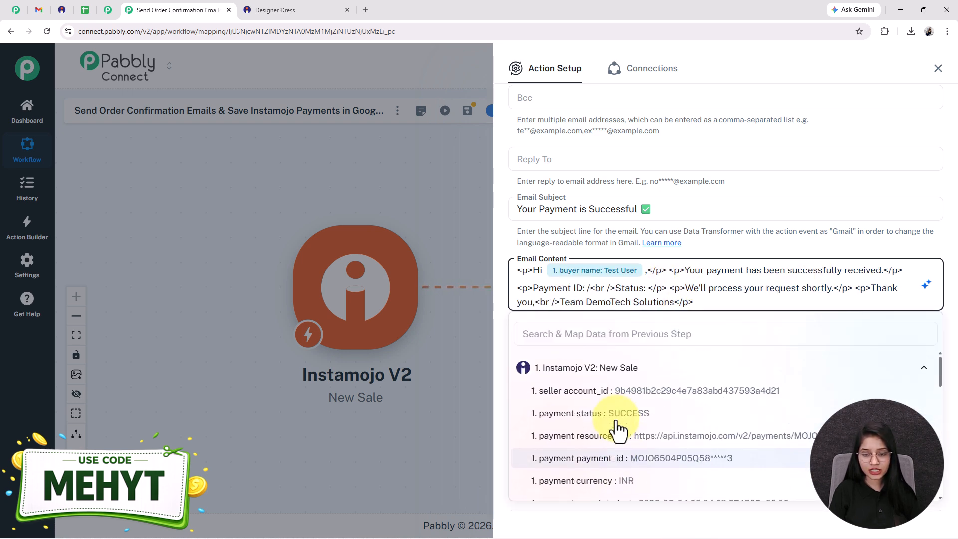
{"action": "left_click", "coordinate": [619, 457]}
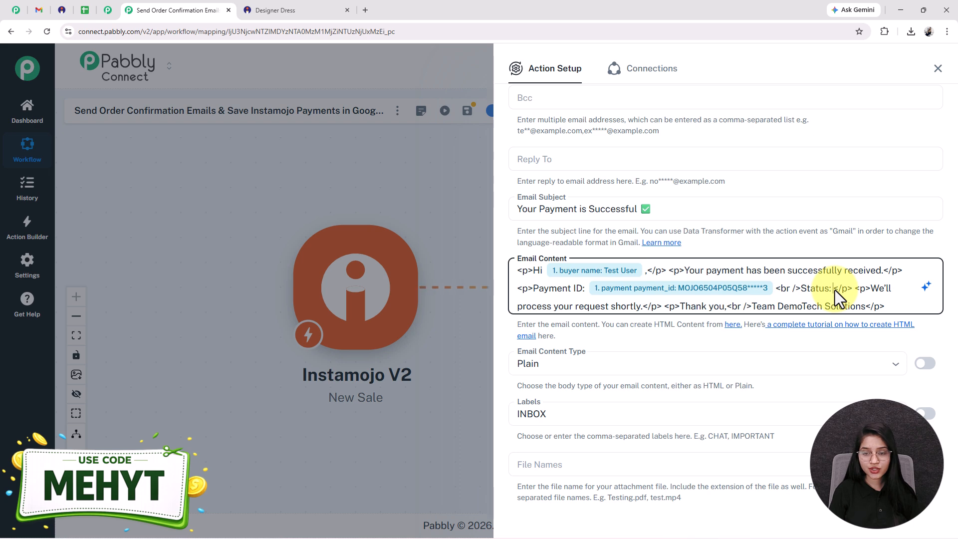
{"action": "type", "text": "/"}
{"action": "left_click", "coordinate": [616, 374]}
{"action": "scroll", "coordinate": [620, 439], "scroll_direction": "down", "scroll_amount": 3}
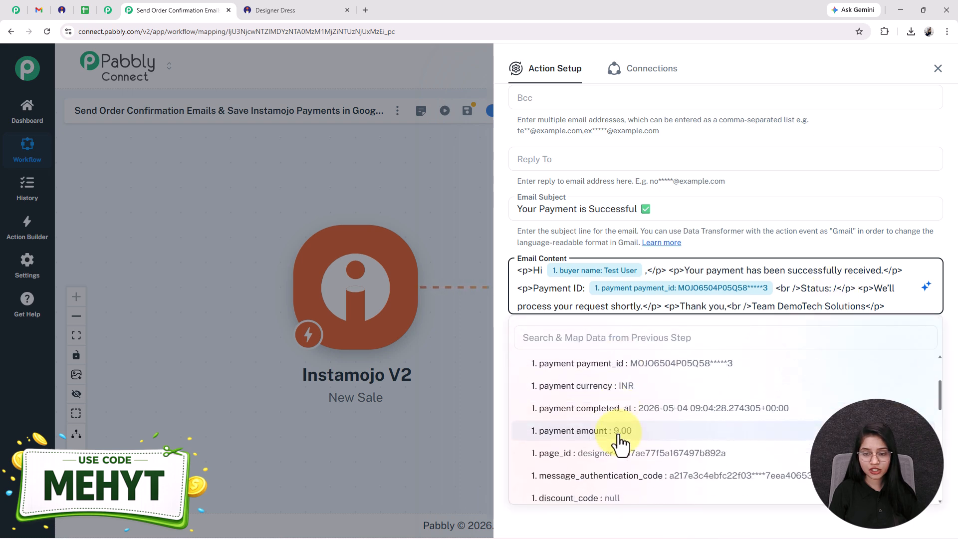
{"action": "scroll", "coordinate": [619, 410], "scroll_direction": "up", "scroll_amount": 2}
{"action": "left_click", "coordinate": [617, 373]}
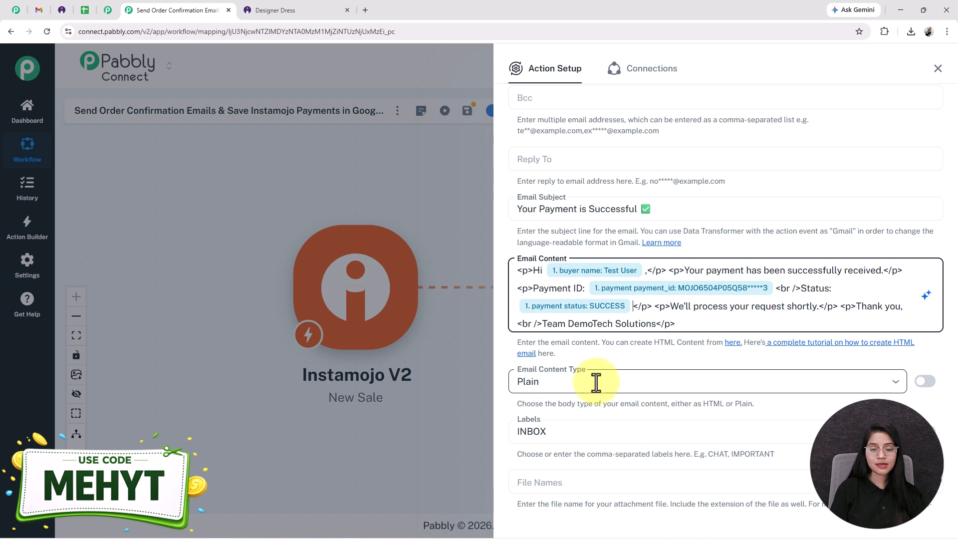
- Set the email content type to HTML
{"action": "left_click", "coordinate": [597, 382]}
{"action": "left_click", "coordinate": [539, 433]}
{"action": "scroll", "coordinate": [640, 369], "scroll_direction": "down", "scroll_amount": 1}
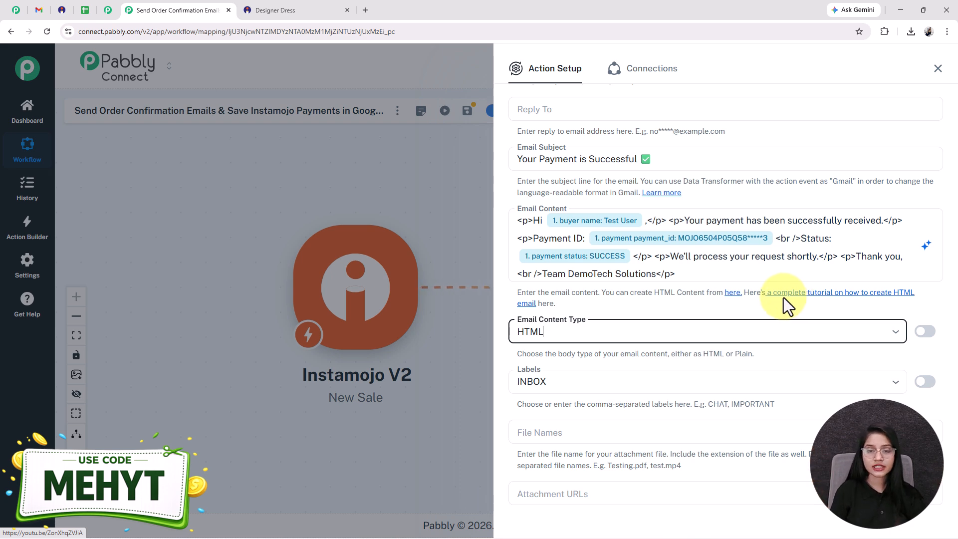
- Keep the INBOX label, save the Gmail action with a test request, and review the received response
{"action": "scroll", "coordinate": [791, 297], "scroll_direction": "down", "scroll_amount": 3}
{"action": "left_click", "coordinate": [592, 236]}
{"action": "left_click", "coordinate": [540, 259]}
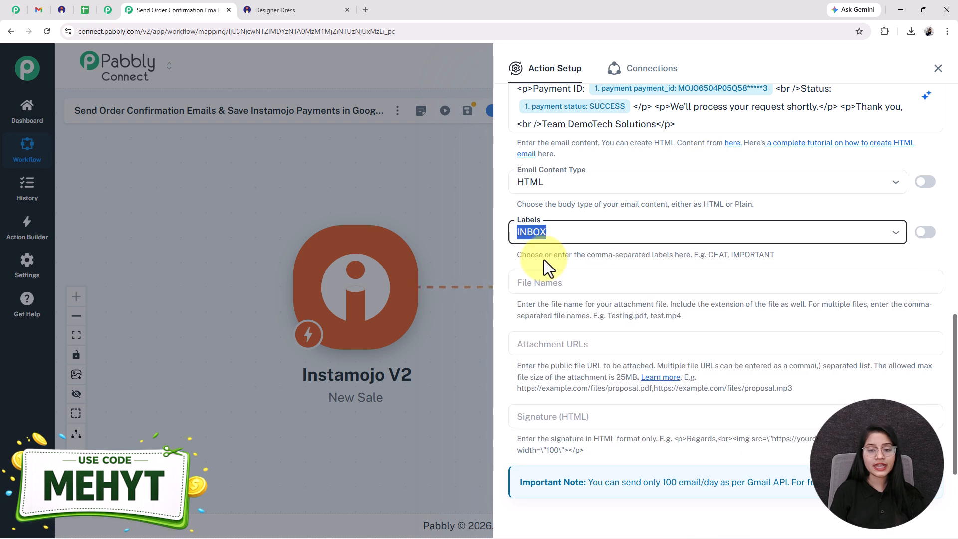
{"action": "scroll", "coordinate": [596, 300], "scroll_direction": "down", "scroll_amount": 3}
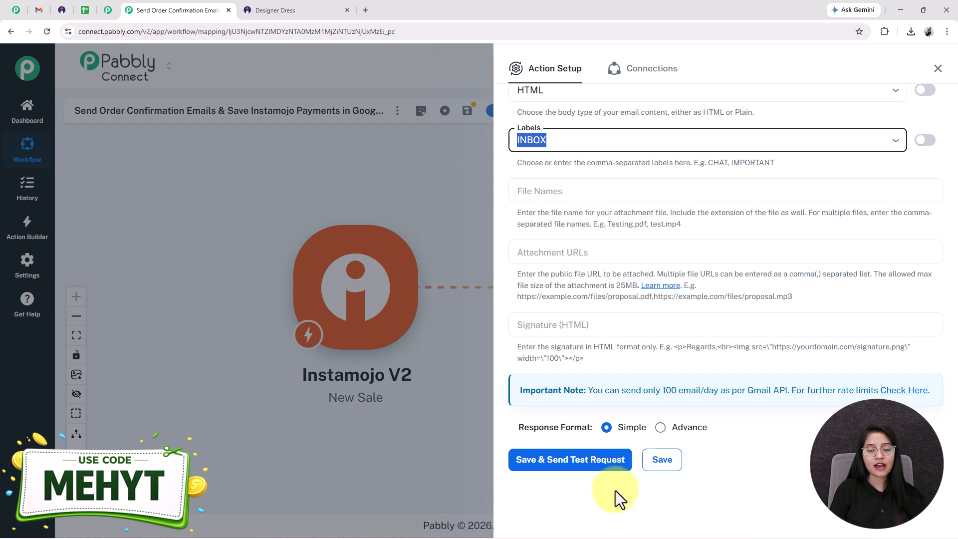
{"action": "left_click", "coordinate": [606, 462]}
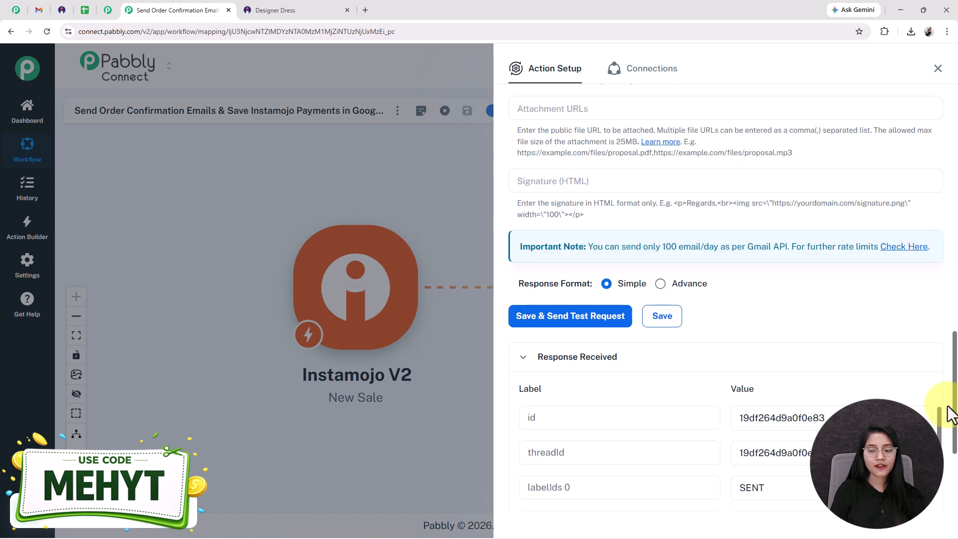
{"action": "scroll", "coordinate": [610, 420], "scroll_direction": "down", "scroll_amount": 2}
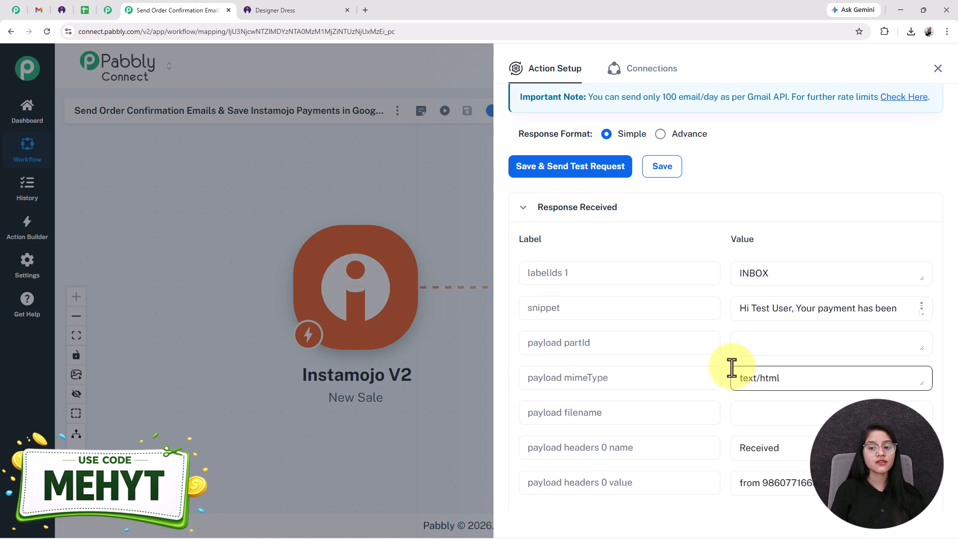
- Switch to Gmail, refresh the inbox and check the newest "Your Payment is Successful" email's contents
{"action": "left_click", "coordinate": [38, 10]}
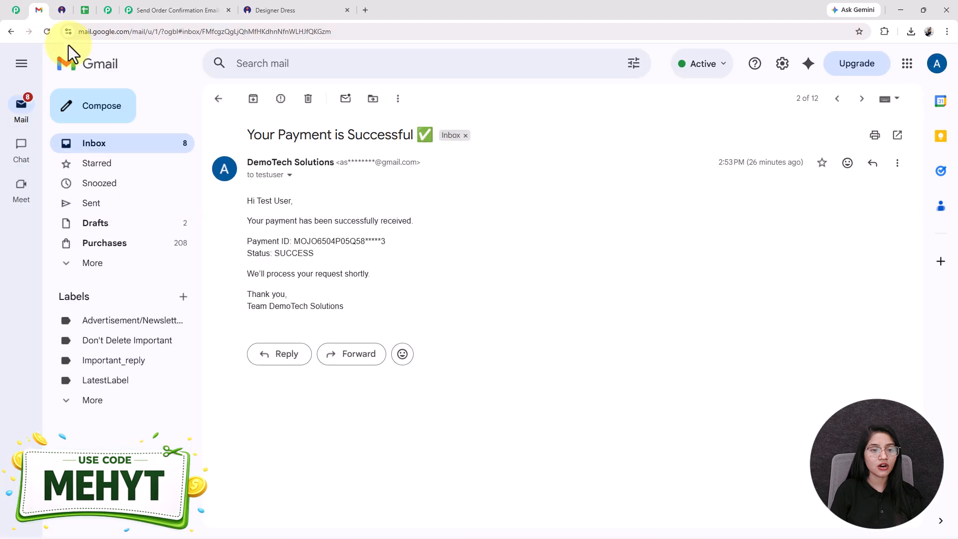
{"action": "left_click", "coordinate": [114, 63]}
{"action": "left_click", "coordinate": [47, 31]}
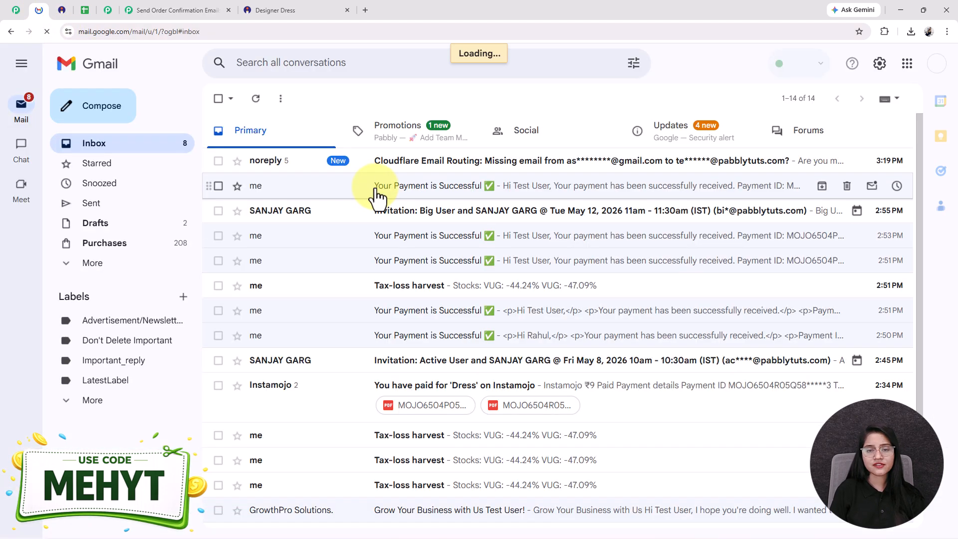
{"action": "left_click", "coordinate": [378, 189]}
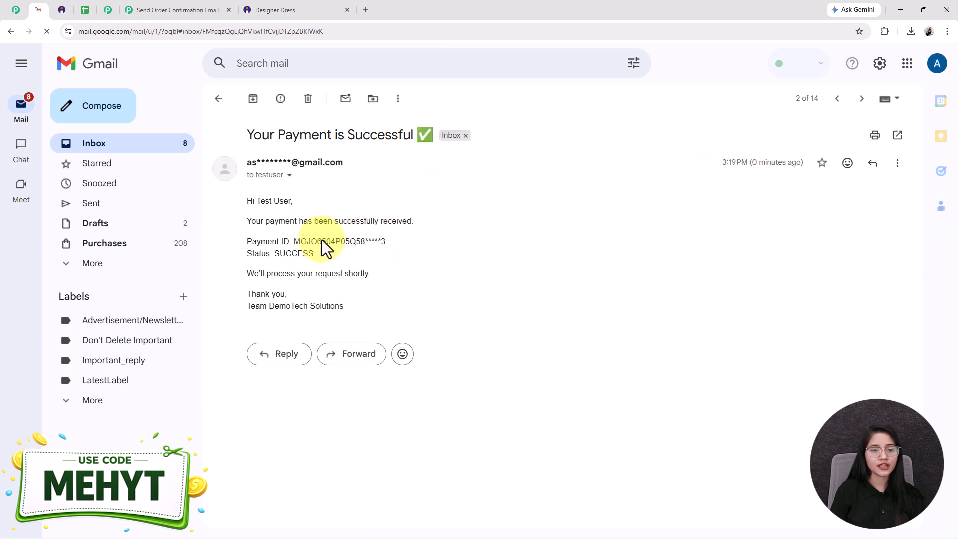
{"action": "left_click_drag", "start_coordinate": [235, 202], "coordinate": [364, 295]}
{"action": "left_click", "coordinate": [255, 208]}
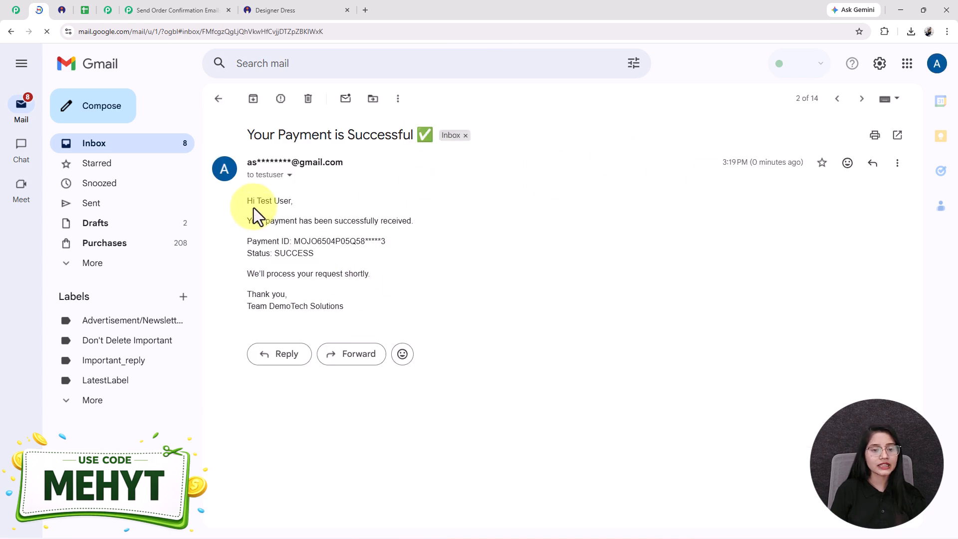
{"action": "left_click_drag", "start_coordinate": [255, 214], "coordinate": [342, 300]}
{"action": "left_click", "coordinate": [342, 300]}
- Return to the Pabbly Connect workflow, save the Gmail action and close its setup
{"action": "left_click", "coordinate": [203, 9]}
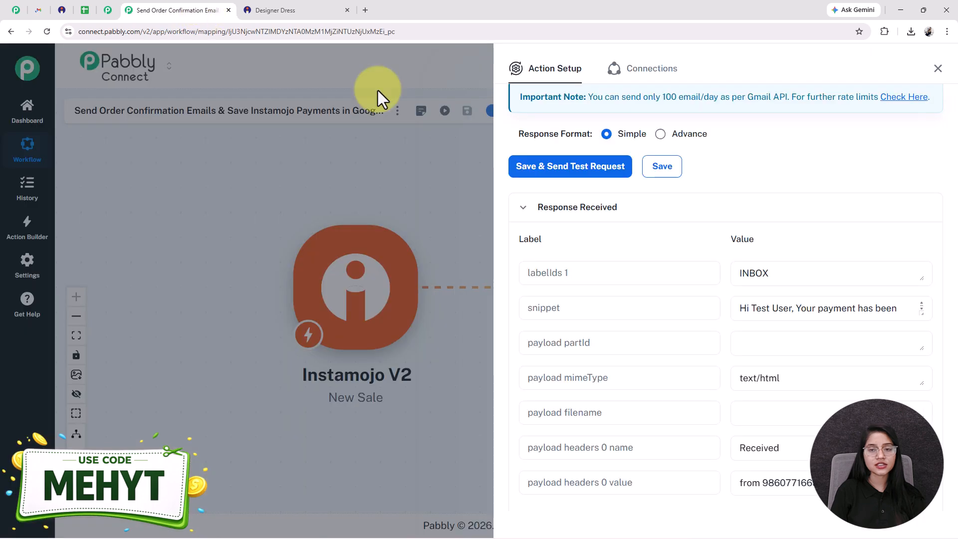
{"action": "scroll", "coordinate": [569, 205], "scroll_direction": "up", "scroll_amount": 10}
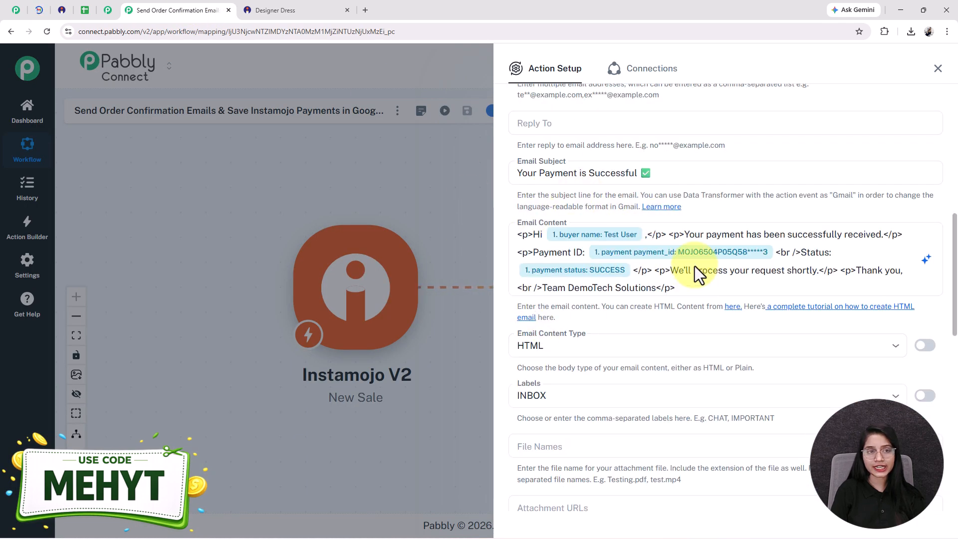
{"action": "scroll", "coordinate": [616, 310], "scroll_direction": "down", "scroll_amount": 7}
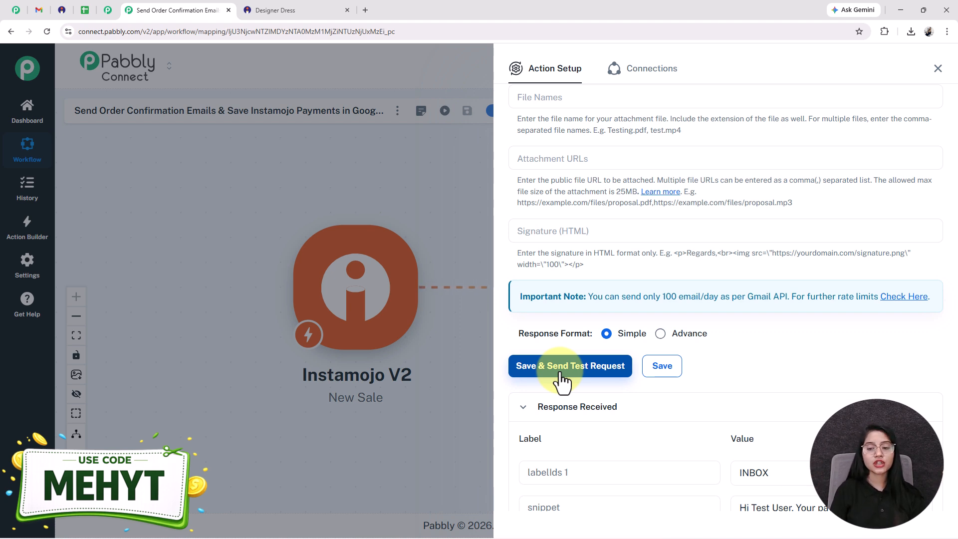
{"action": "left_click", "coordinate": [674, 372]}
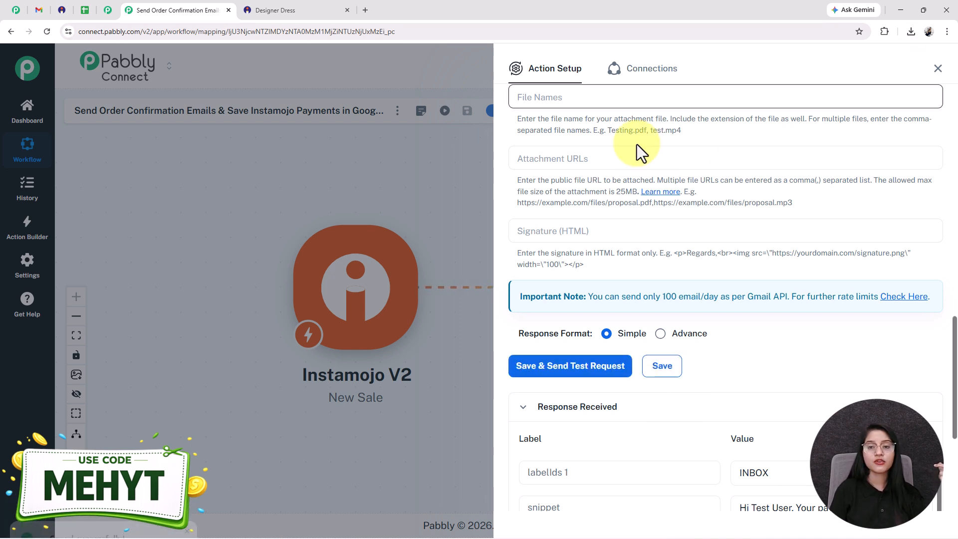
{"action": "left_click", "coordinate": [938, 68]}
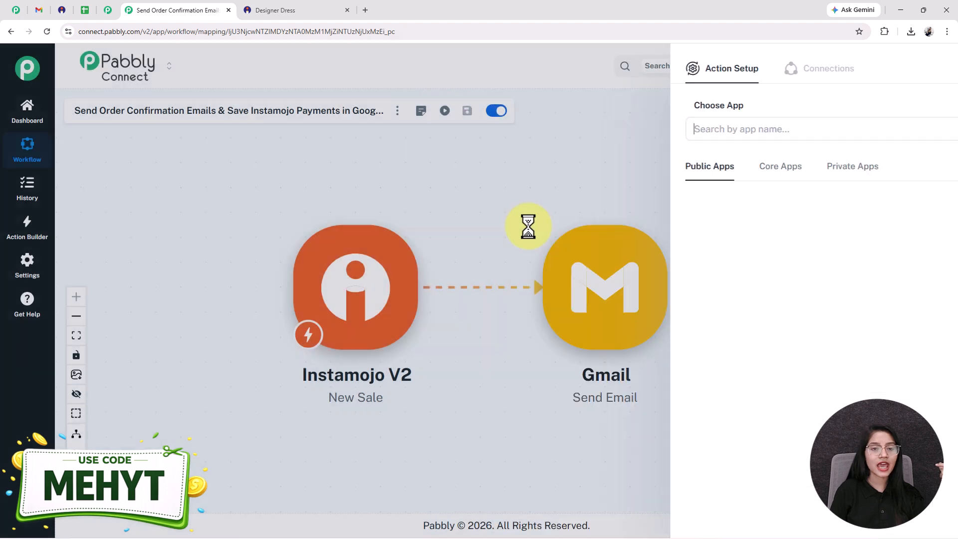
- Move the Gmail node lower on the canvas and add a Google Sheets action after it with the Add New Row event
{"action": "left_click_drag", "start_coordinate": [740, 286], "coordinate": [594, 289]}
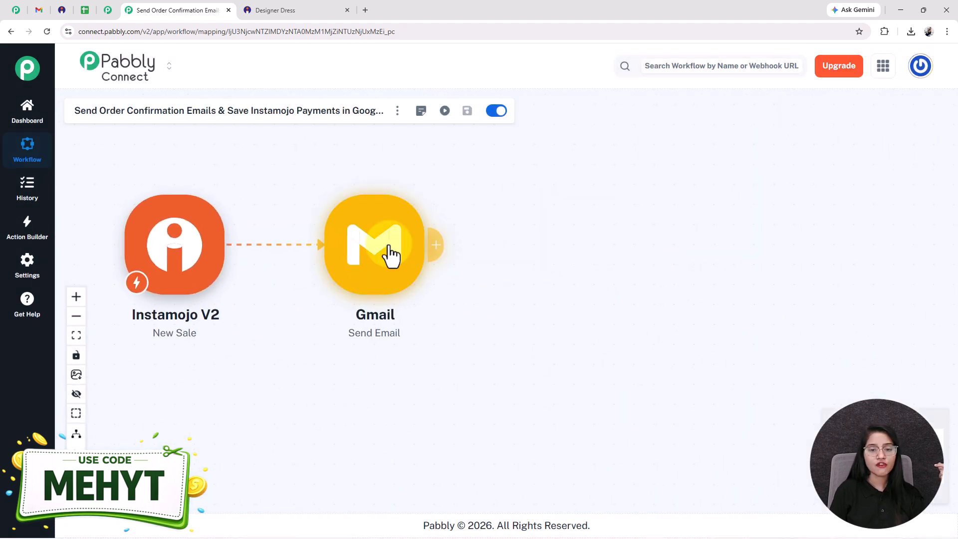
{"action": "left_click_drag", "start_coordinate": [400, 240], "coordinate": [396, 304]}
{"action": "left_click", "coordinate": [431, 308]}
{"action": "scroll", "coordinate": [799, 284], "scroll_direction": "down", "scroll_amount": 4}
{"action": "left_click", "coordinate": [705, 216]}
{"action": "left_click", "coordinate": [546, 180]}
{"action": "left_click", "coordinate": [565, 224]}
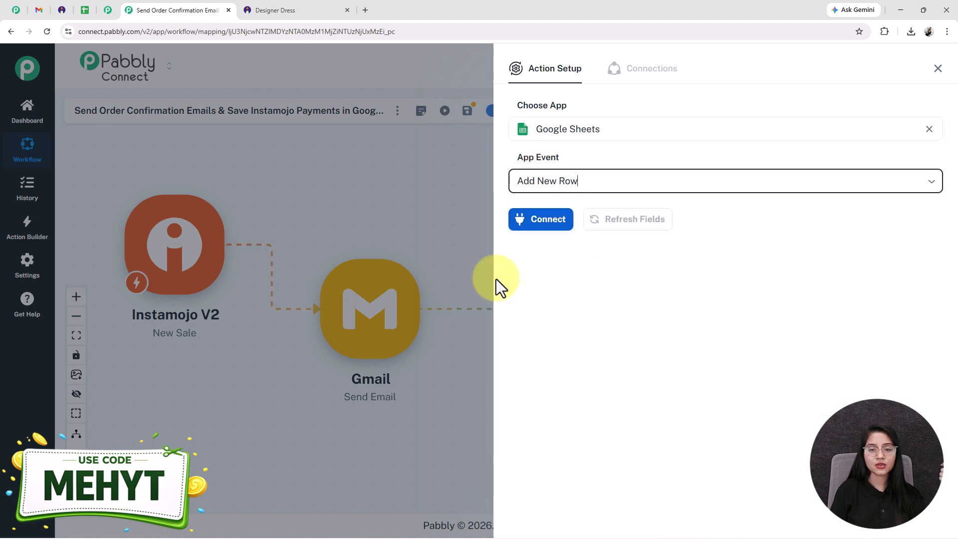
- Connect the Google Sheets action through the existing connection Google Sheets #39 and save it
{"action": "left_click", "coordinate": [537, 220]}
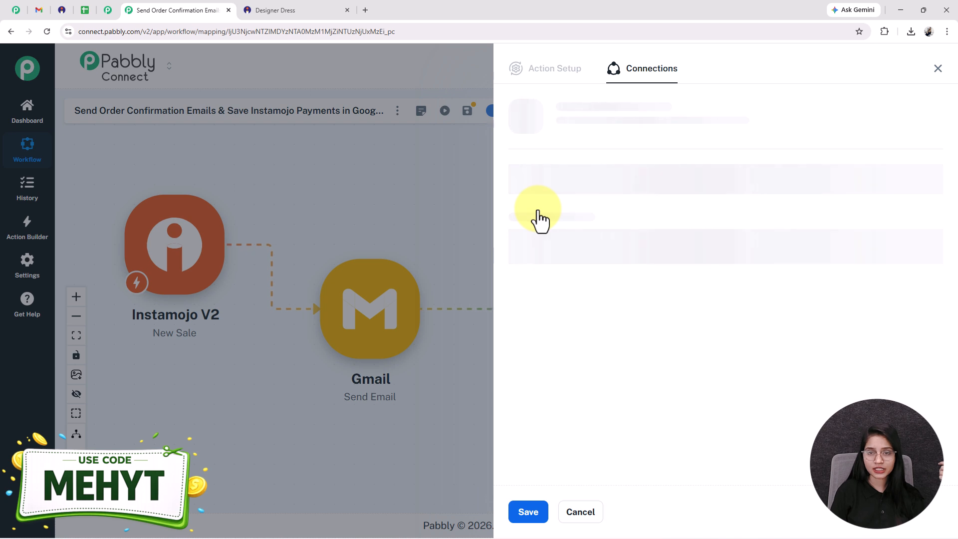
{"action": "left_click_drag", "start_coordinate": [753, 170], "coordinate": [646, 180]}
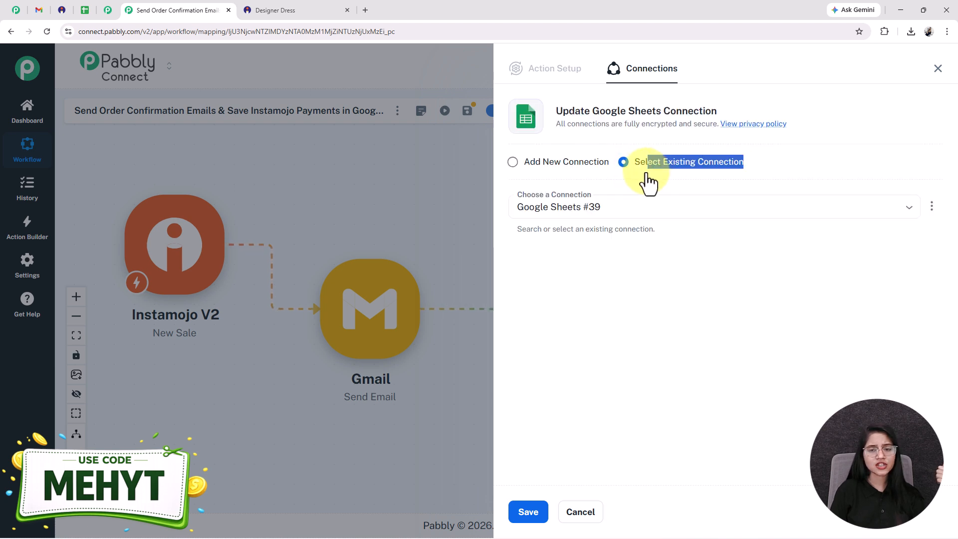
{"action": "left_click", "coordinate": [539, 162]}
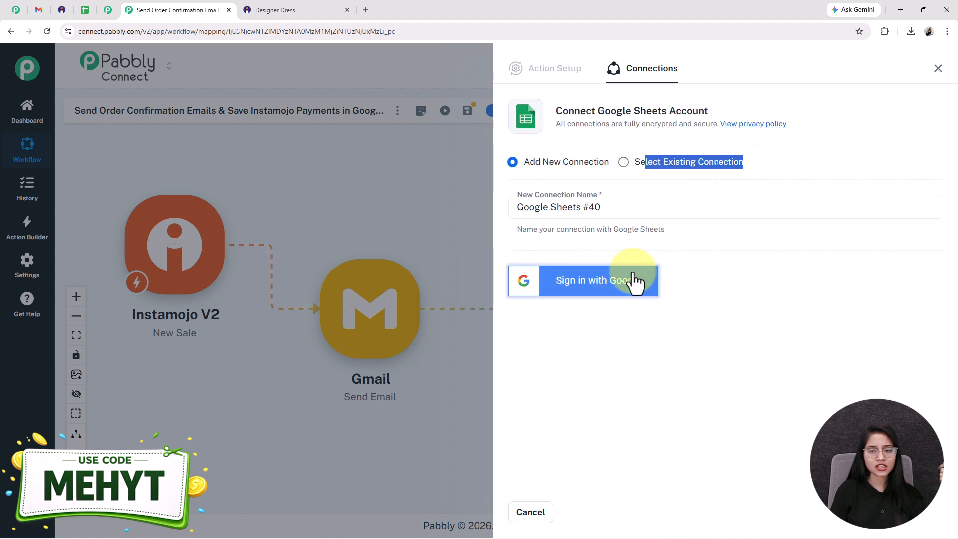
{"action": "left_click", "coordinate": [630, 163]}
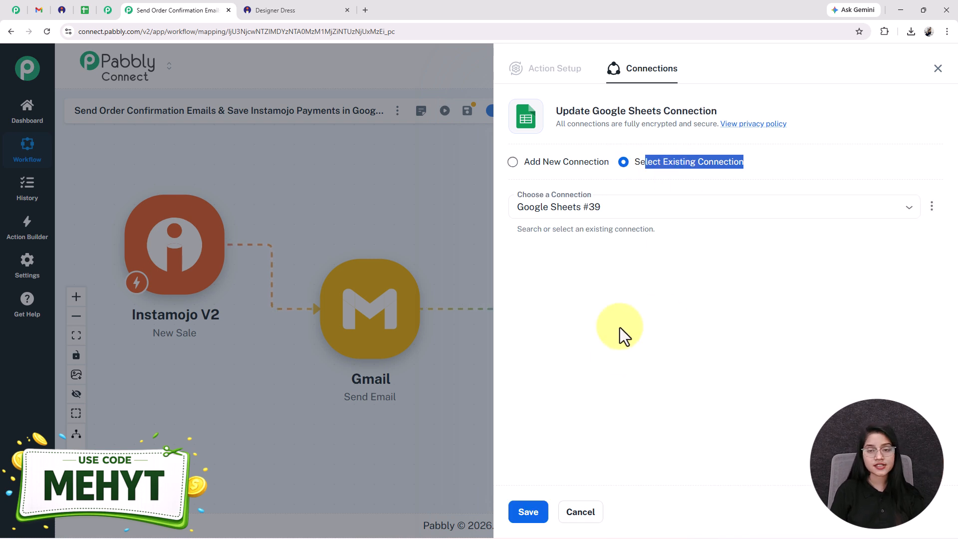
{"action": "left_click", "coordinate": [528, 512]}
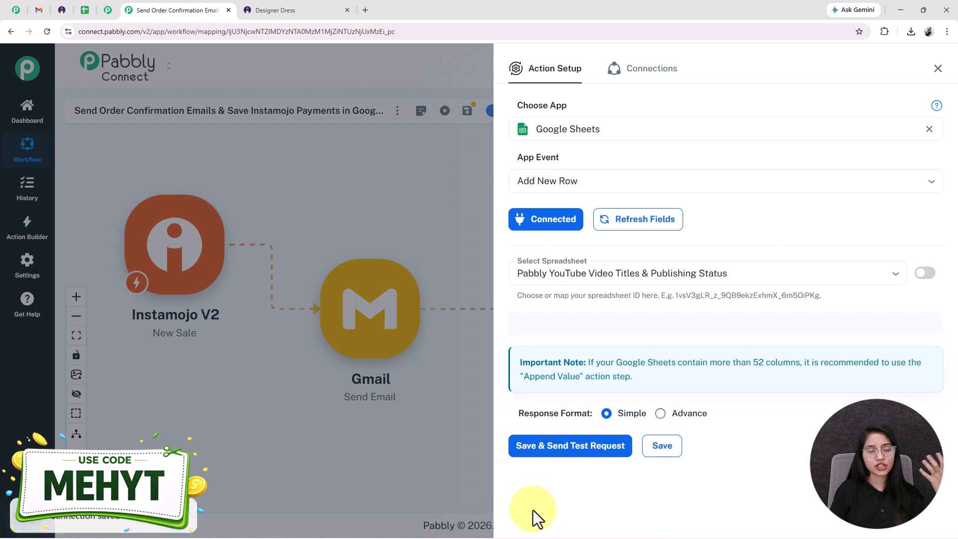
- Choose the instamojo payment leads spreadsheet with Sheet1 and compare the mapping fields with the column headers in Google Sheets
{"action": "left_click", "coordinate": [609, 281]}
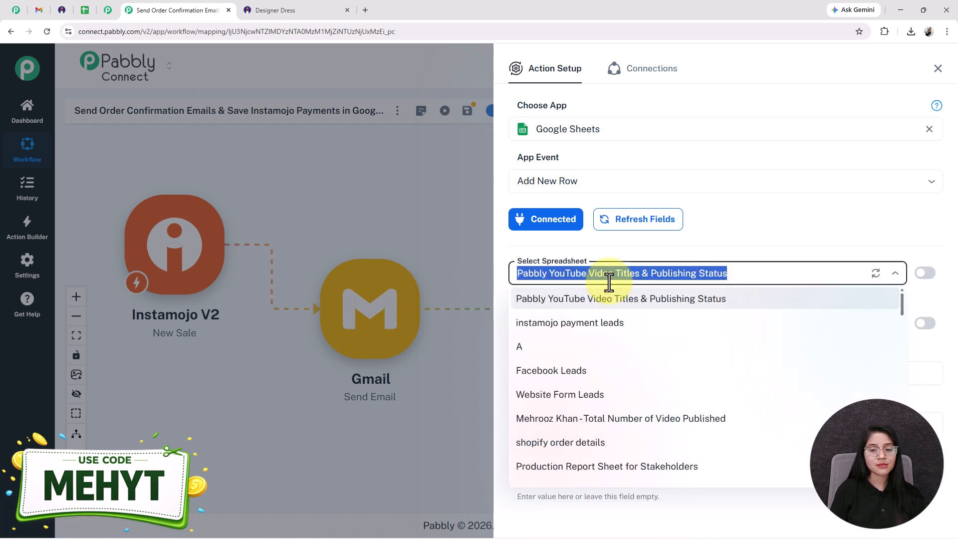
{"action": "left_click", "coordinate": [569, 323]}
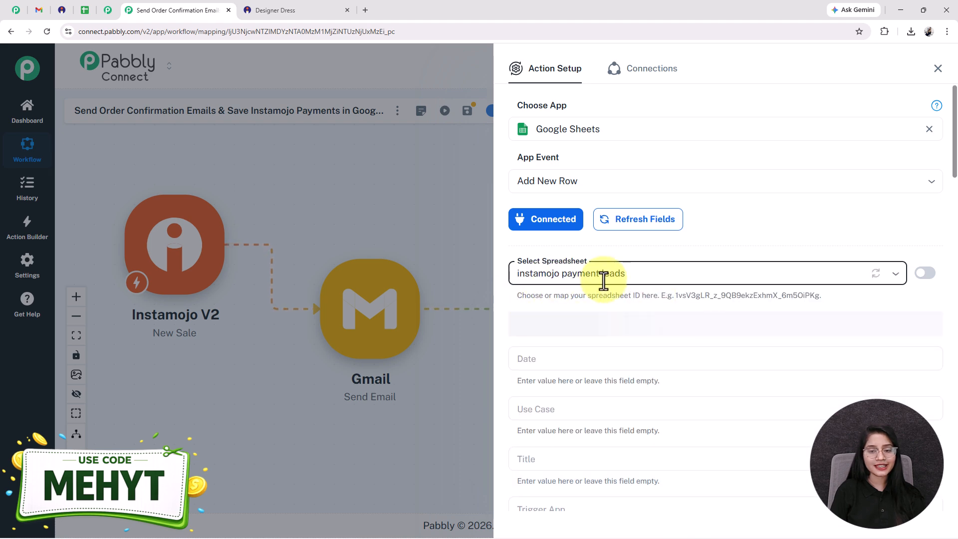
{"action": "left_click", "coordinate": [85, 10]}
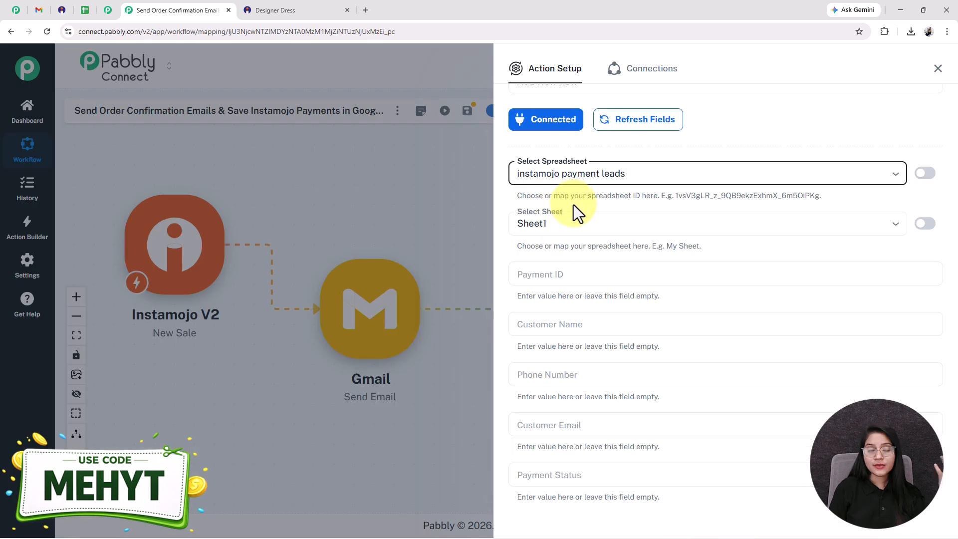
{"action": "scroll", "coordinate": [581, 197], "scroll_direction": "down", "scroll_amount": 1}
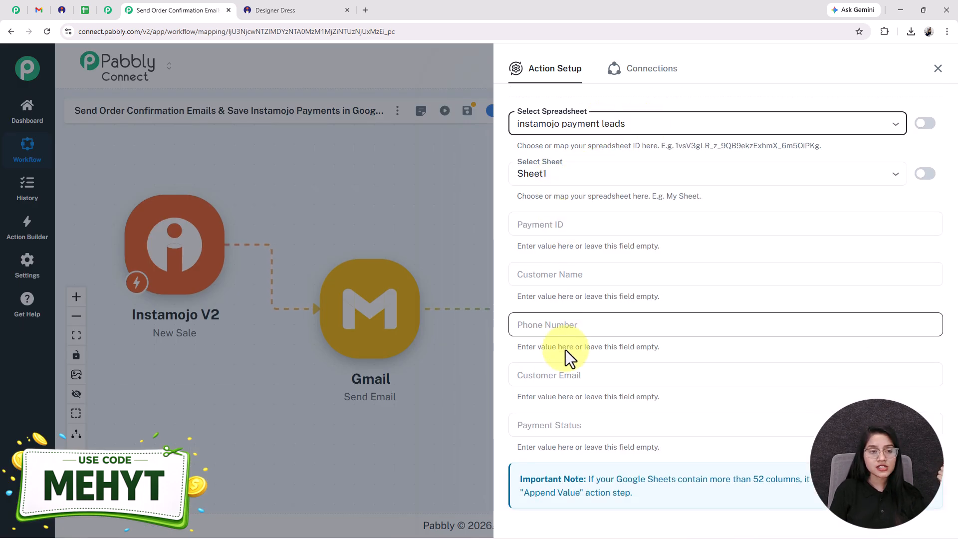
{"action": "left_click", "coordinate": [85, 11]}
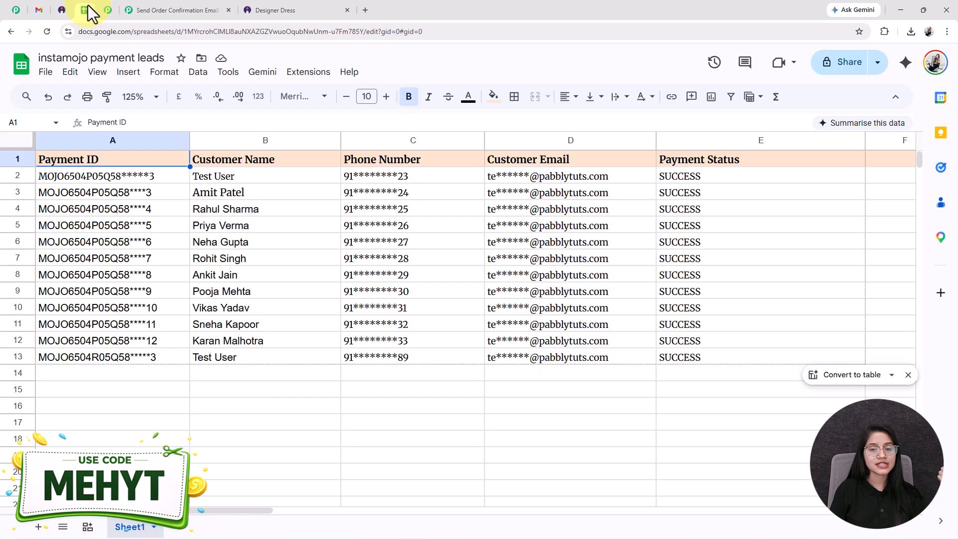
{"action": "left_click", "coordinate": [171, 10]}
- Map Payment ID to the Instamojo payment payment_id and Customer Name to the buyer name
{"action": "left_click", "coordinate": [547, 226]}
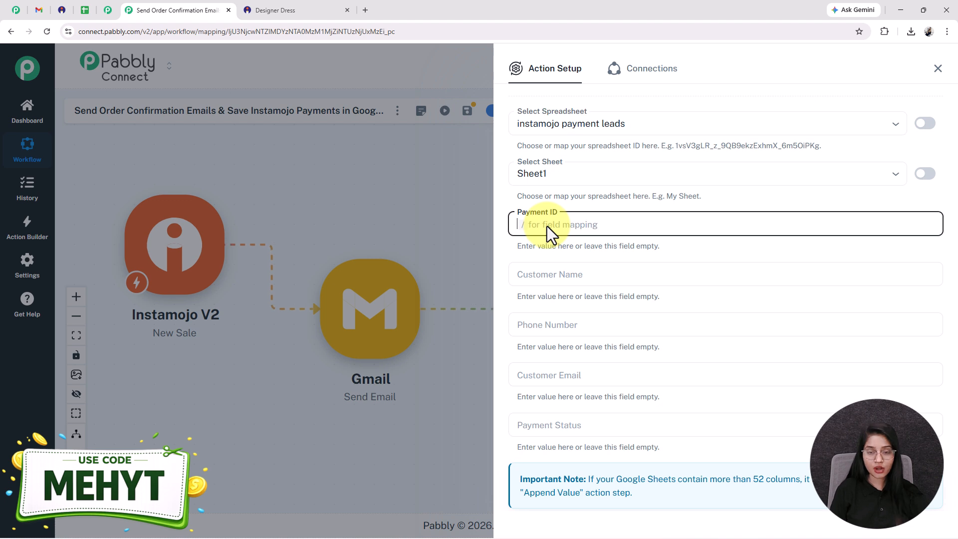
{"action": "type", "text": "/"}
{"action": "left_click", "coordinate": [578, 295]}
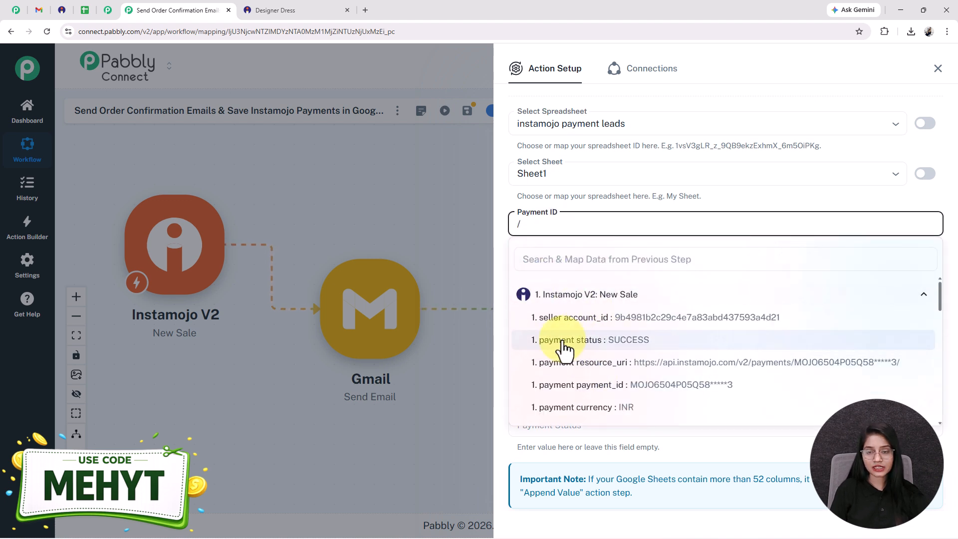
{"action": "left_click", "coordinate": [615, 386]}
{"action": "left_click", "coordinate": [577, 279]}
{"action": "type", "text": "/"}
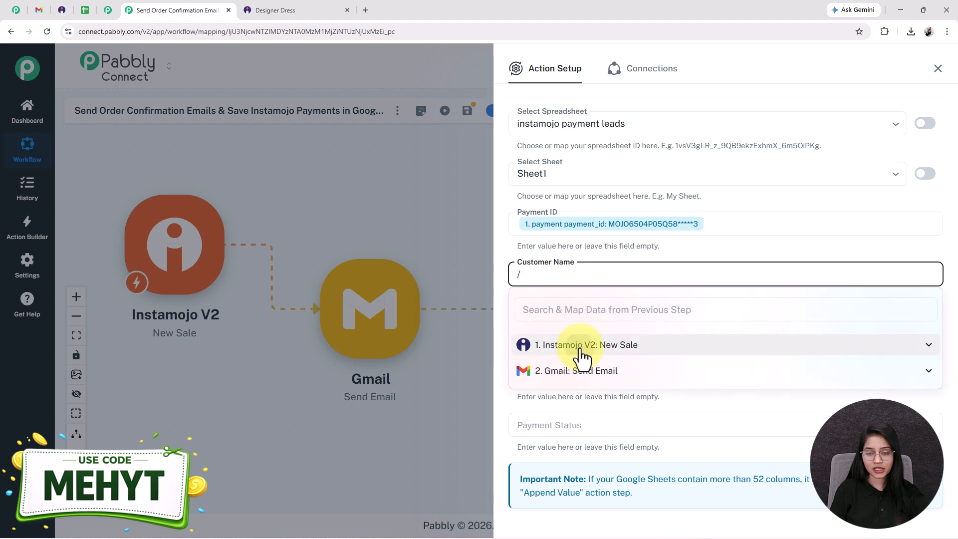
{"action": "left_click", "coordinate": [577, 358]}
{"action": "left_click", "coordinate": [614, 418]}
- Map Phone Number to the Instamojo buyer phone and Customer Email to the buyer email
{"action": "left_click", "coordinate": [565, 325]}
{"action": "type", "text": "/"}
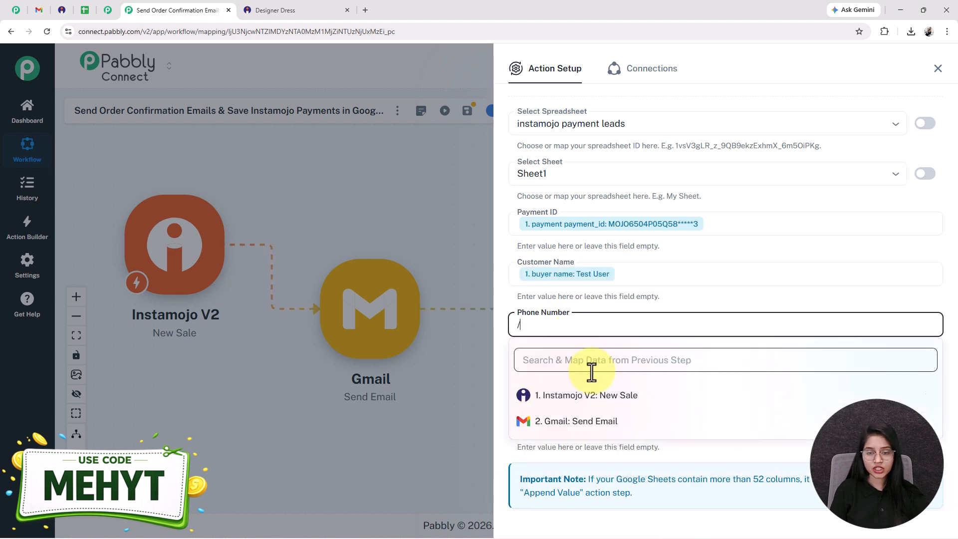
{"action": "left_click", "coordinate": [588, 394]}
{"action": "left_click", "coordinate": [546, 379]}
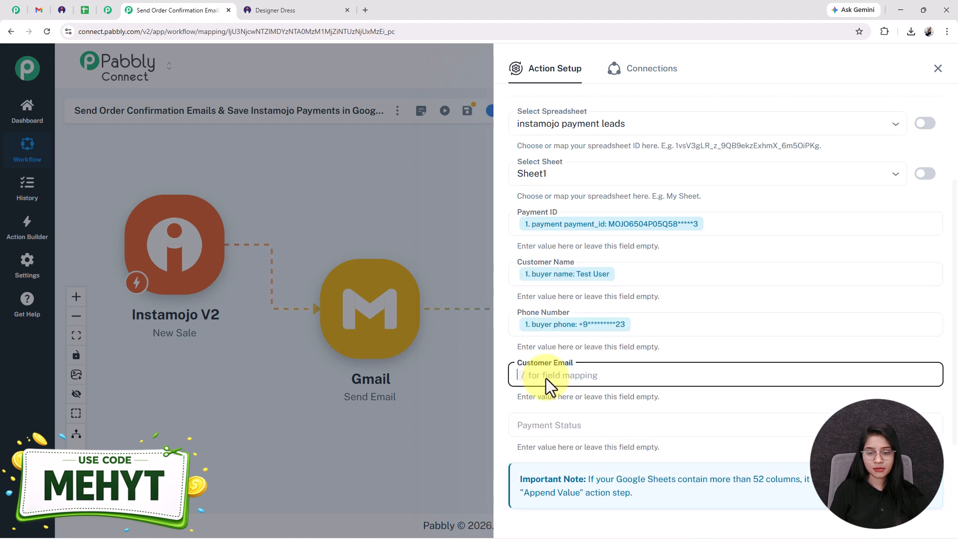
{"action": "type", "text": "/"}
{"action": "left_click", "coordinate": [587, 442]}
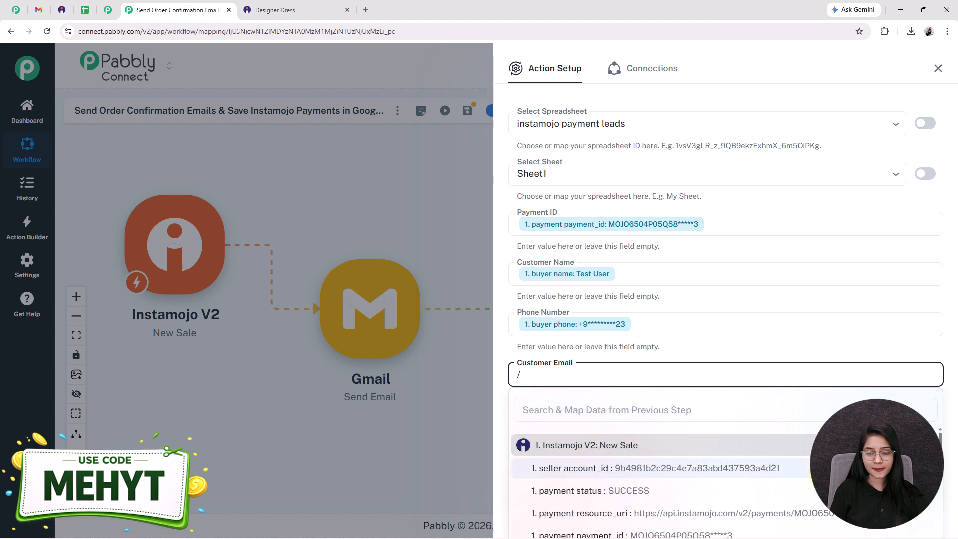
- Map the Payment Status field to the Instamojo payment status
{"action": "left_click", "coordinate": [583, 419]}
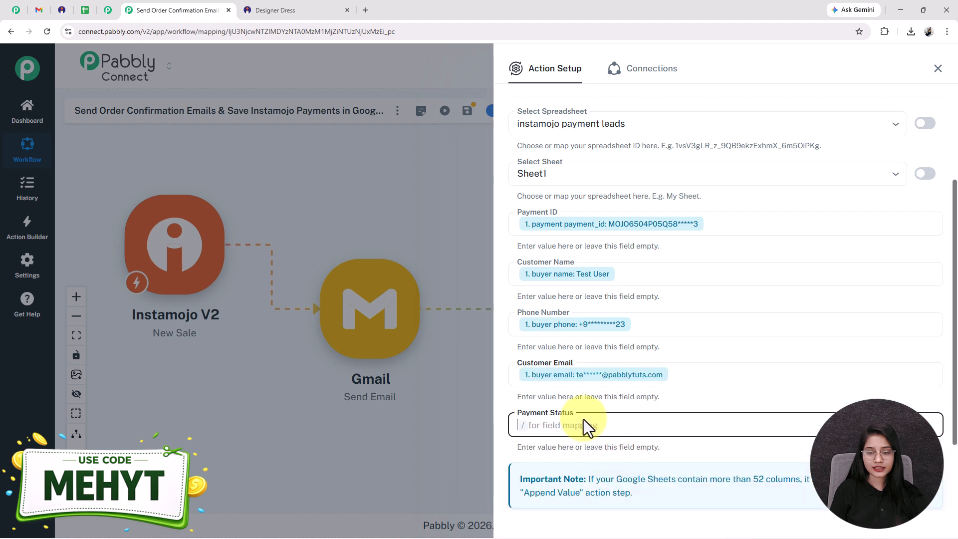
{"action": "type", "text": "/"}
{"action": "left_click", "coordinate": [598, 369]}
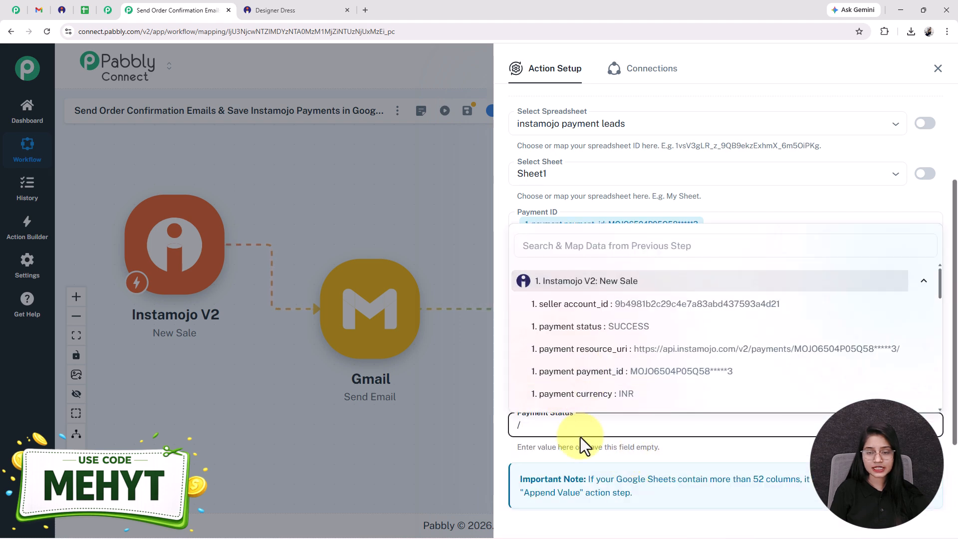
{"action": "left_click", "coordinate": [591, 330]}
- Save the Google Sheets action with a test request and review the received response
{"action": "scroll", "coordinate": [545, 402], "scroll_direction": "down", "scroll_amount": 2}
{"action": "left_click", "coordinate": [577, 459]}
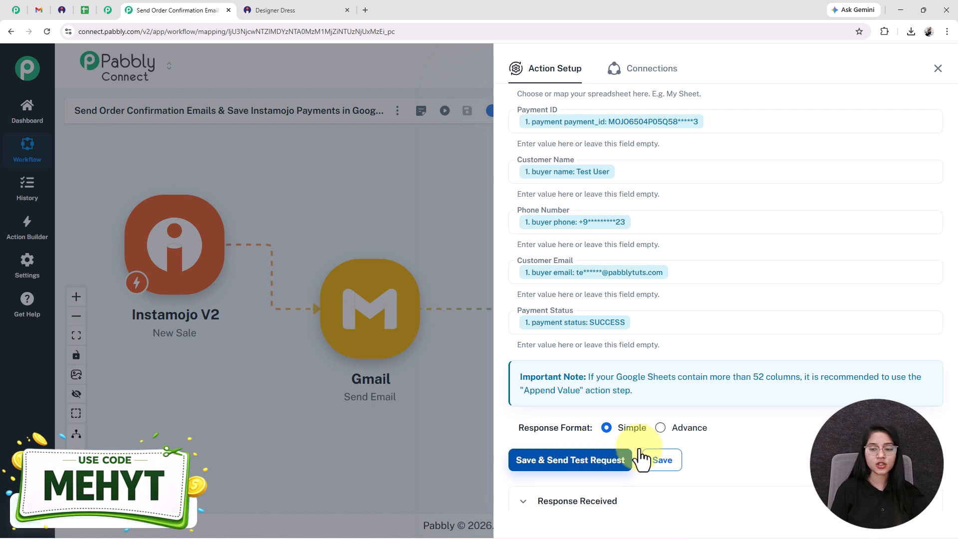
{"action": "scroll", "coordinate": [603, 460], "scroll_direction": "down", "scroll_amount": 5}
{"action": "scroll", "coordinate": [733, 374], "scroll_direction": "down", "scroll_amount": 2}
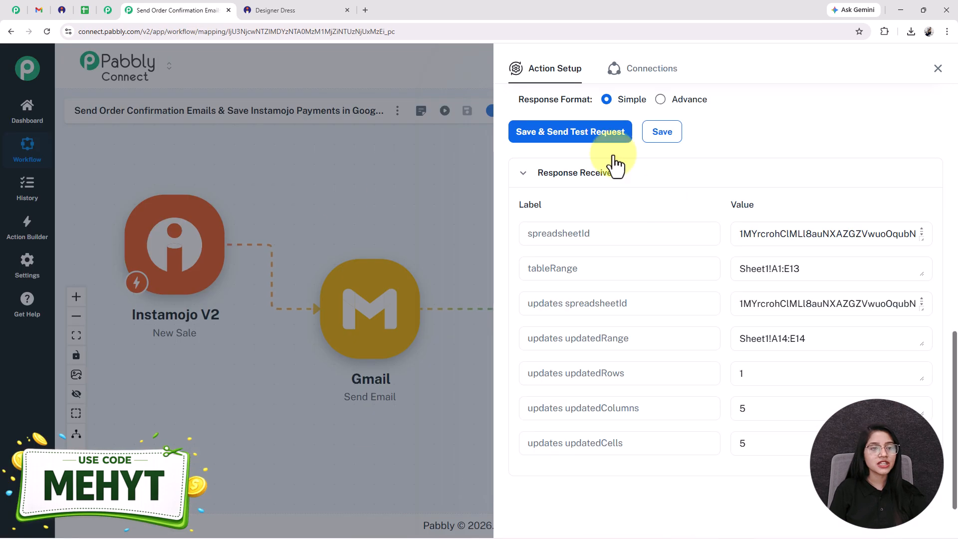
- Switch to the Google Sheets spreadsheet, check the newly added row and mask its payment ID in cell A14 with asterisks
{"action": "left_click", "coordinate": [85, 10]}
{"action": "scroll", "coordinate": [488, 459], "scroll_direction": "down", "scroll_amount": 4}
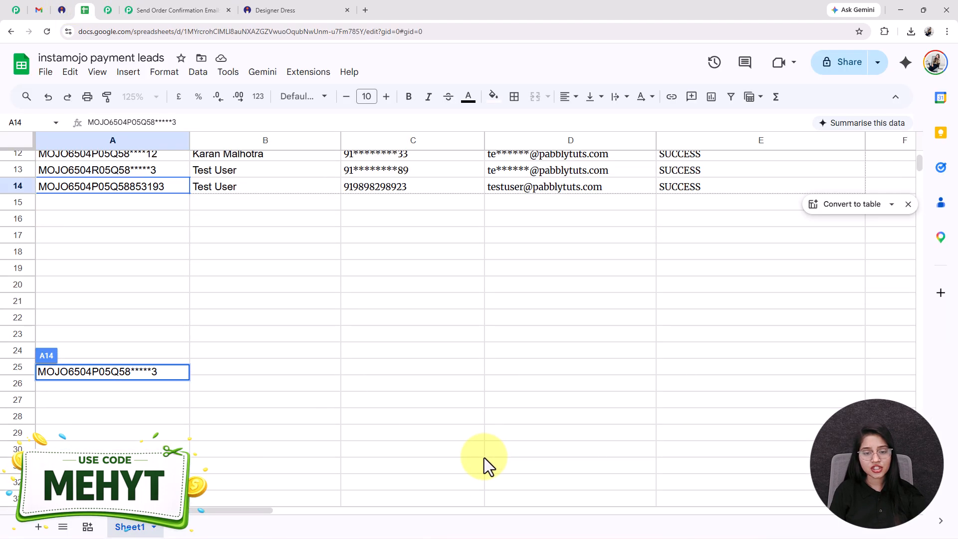
{"action": "left_click", "coordinate": [483, 455]}
{"action": "scroll", "coordinate": [446, 351], "scroll_direction": "up", "scroll_amount": 4}
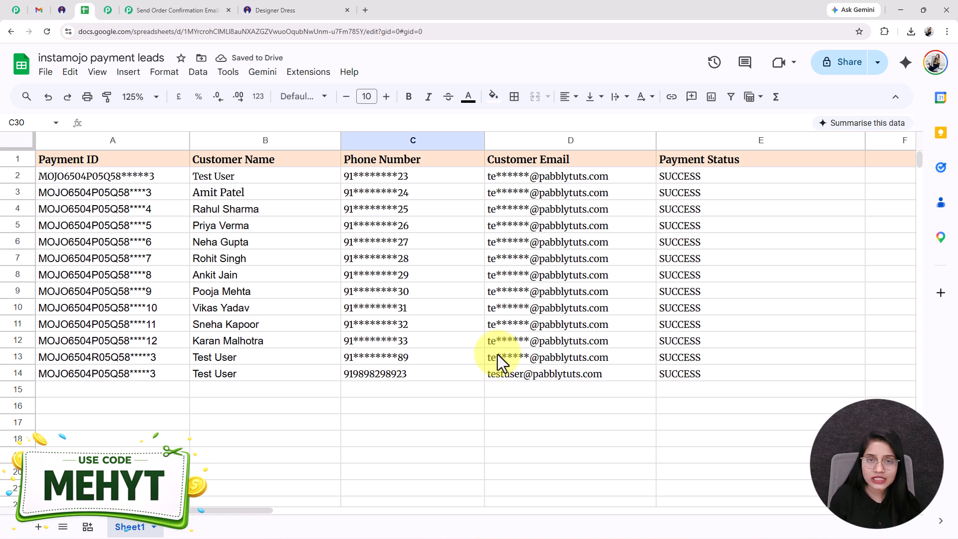
- Return to the Pabbly Connect workflow, close the Google Sheets setup and arrange the three nodes in a descending diagonal
{"action": "left_click", "coordinate": [178, 10]}
{"action": "left_click", "coordinate": [945, 70]}
{"action": "left_click_drag", "start_coordinate": [567, 313], "coordinate": [584, 404]}
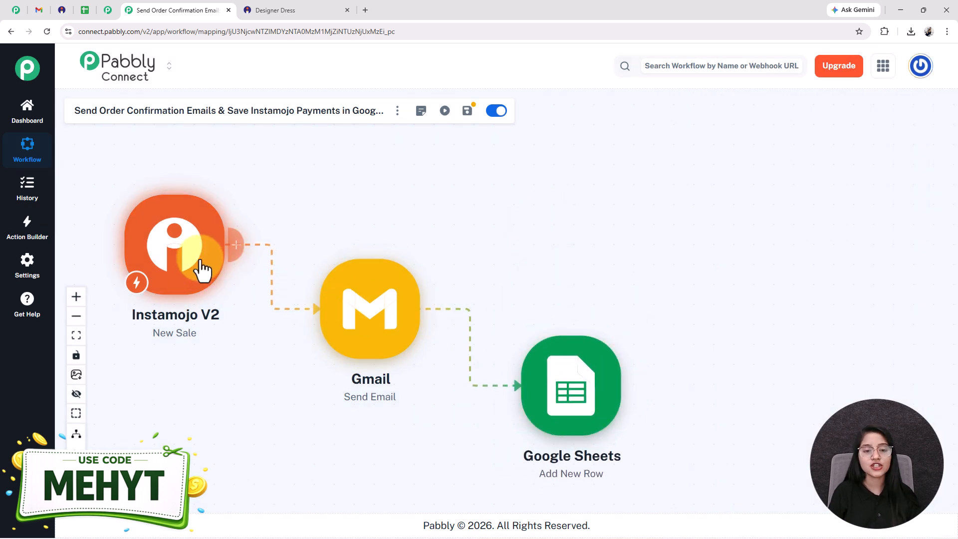
{"action": "left_click_drag", "start_coordinate": [197, 272], "coordinate": [208, 241]}
{"action": "left_click_drag", "start_coordinate": [402, 342], "coordinate": [405, 354]}
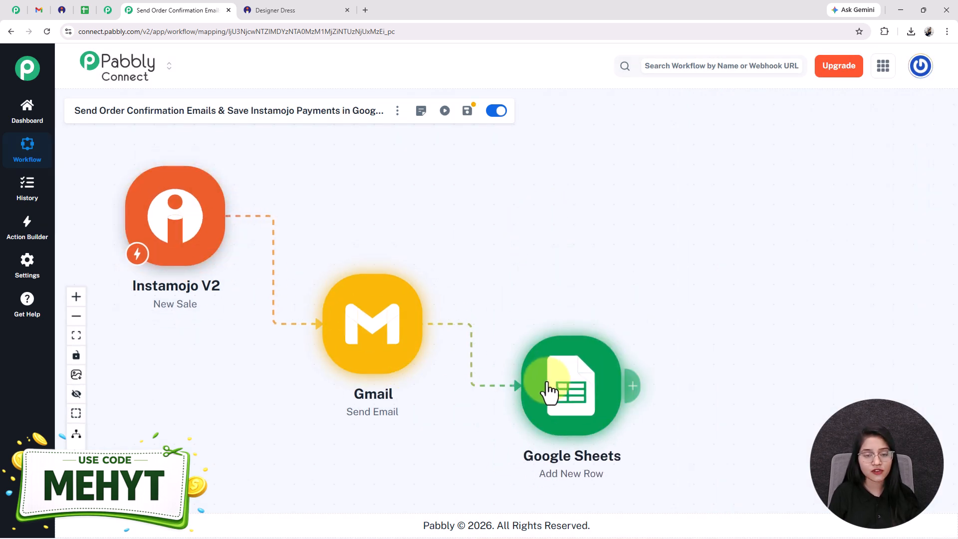
{"action": "left_click_drag", "start_coordinate": [548, 385], "coordinate": [556, 405]}
{"action": "left_click_drag", "start_coordinate": [377, 344], "coordinate": [376, 337]}
{"action": "left_click_drag", "start_coordinate": [567, 406], "coordinate": [564, 410]}
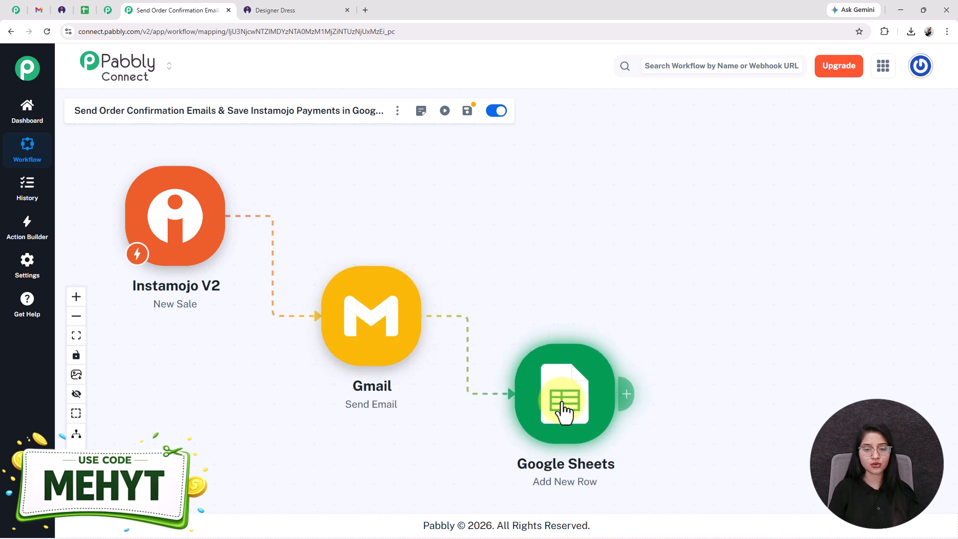
{"action": "left_click_drag", "start_coordinate": [541, 325], "coordinate": [518, 302]}
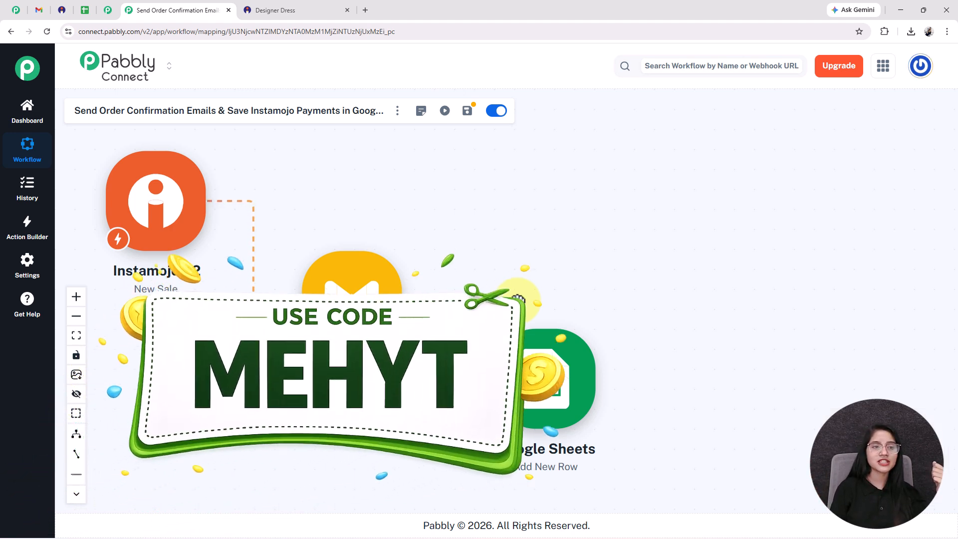
- Switch to the Pabbly Connect website
{"action": "left_click", "coordinate": [14, 10]}
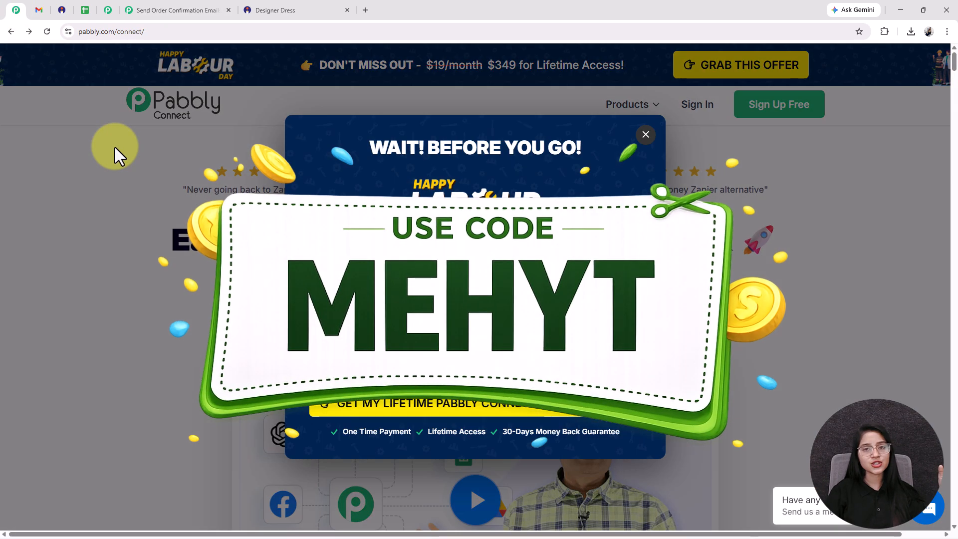